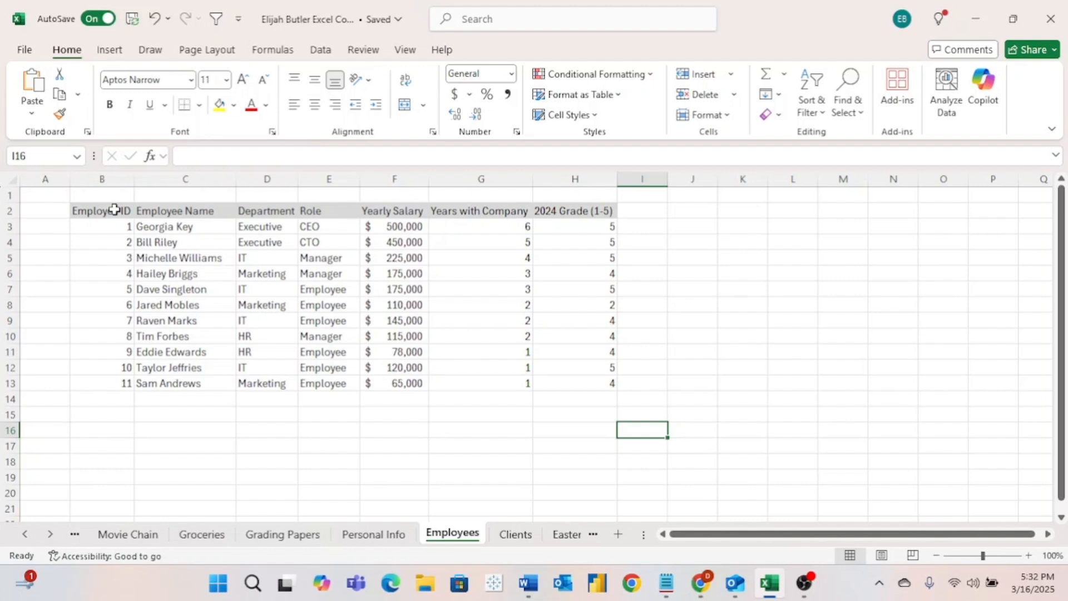
Create a PivotTable from Employees range B2:H13 on a new worksheet, with the data added to the Data Model.
{"action": "left_click_drag", "start_coordinate": [114, 209], "coordinate": [565, 381]}
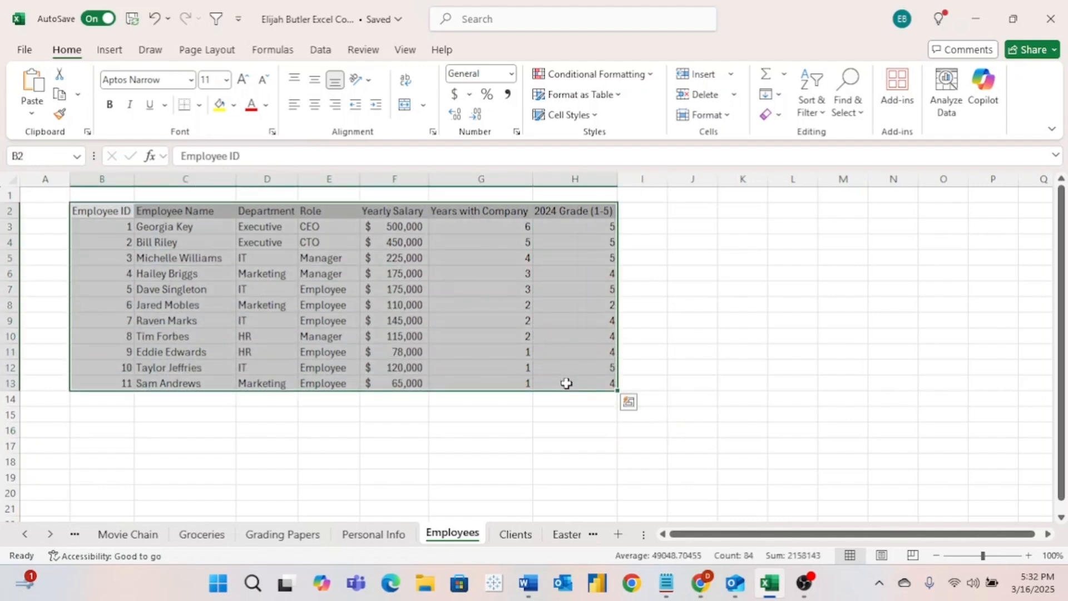
{"action": "left_click", "coordinate": [117, 56]}
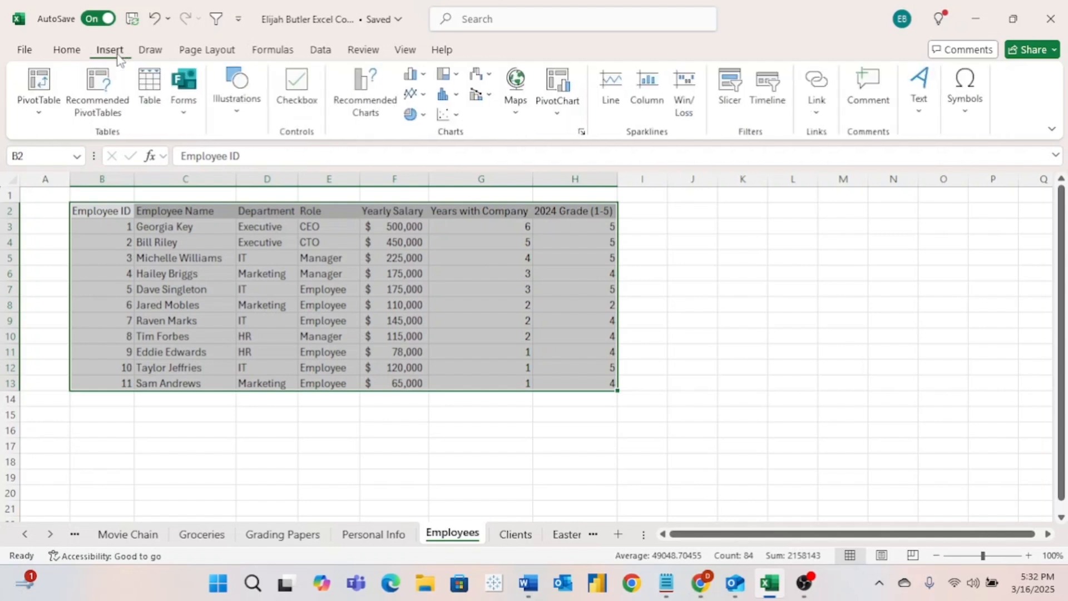
{"action": "left_click", "coordinate": [37, 86]}
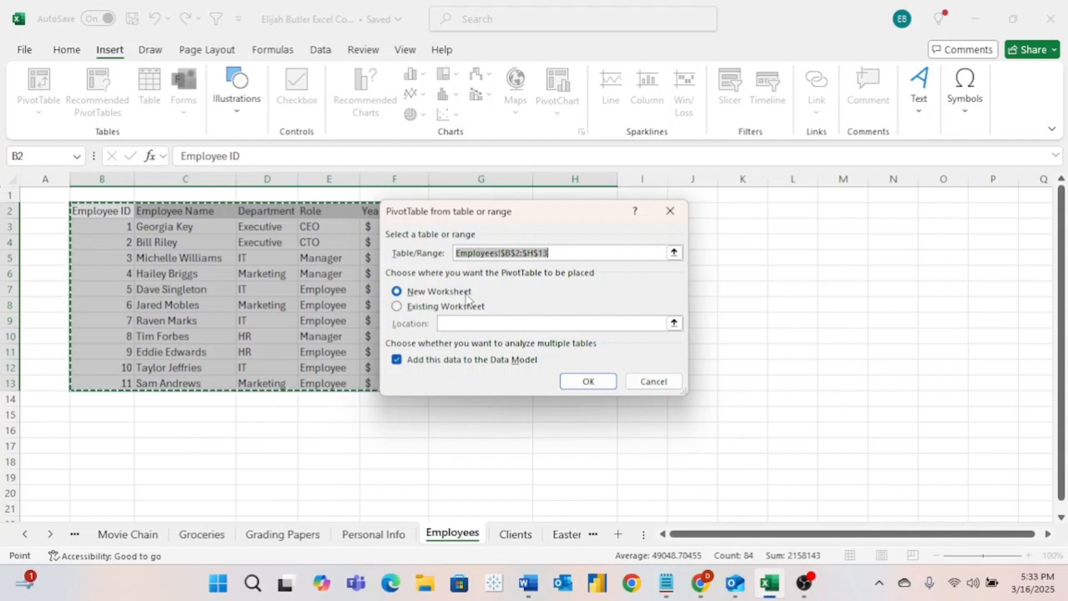
{"action": "left_click", "coordinate": [585, 381]}
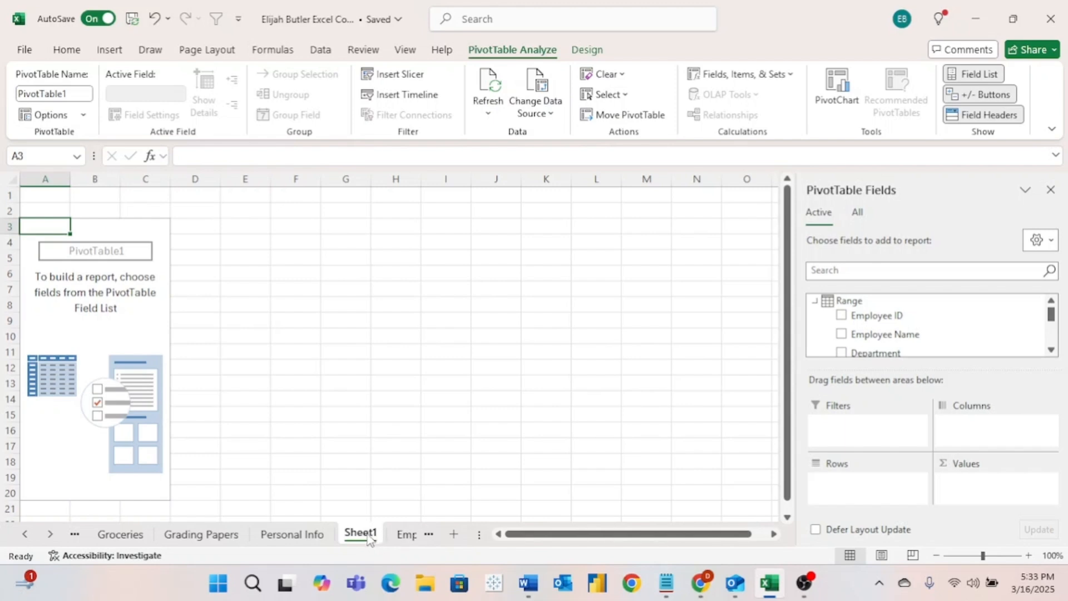
Rename the new PivotTable worksheet as Employee Pivot.
{"action": "double_click", "coordinate": [367, 533]}
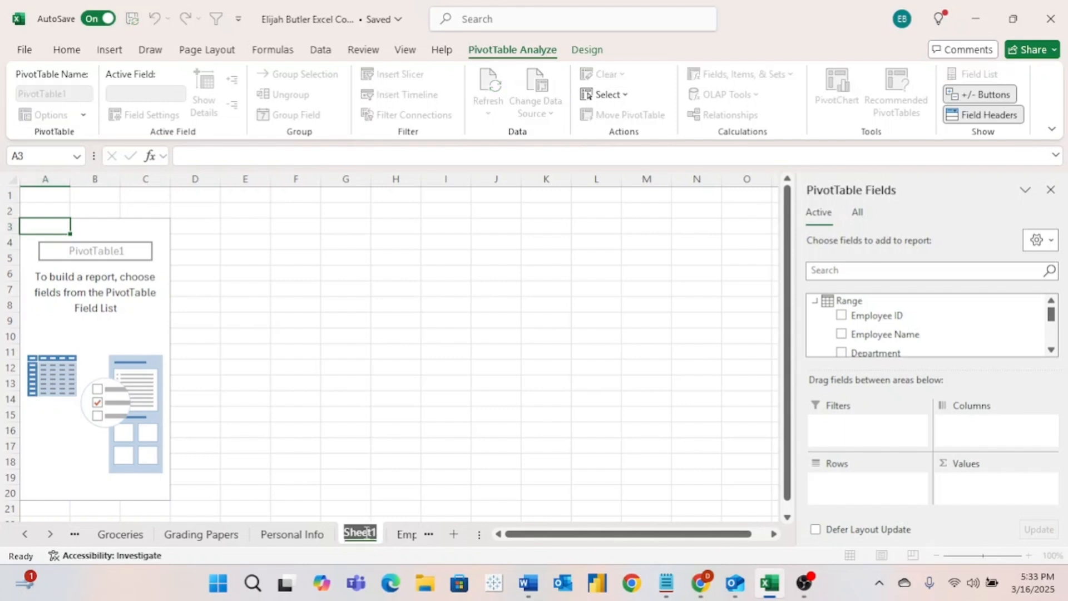
{"action": "type", "text": "Employe"}
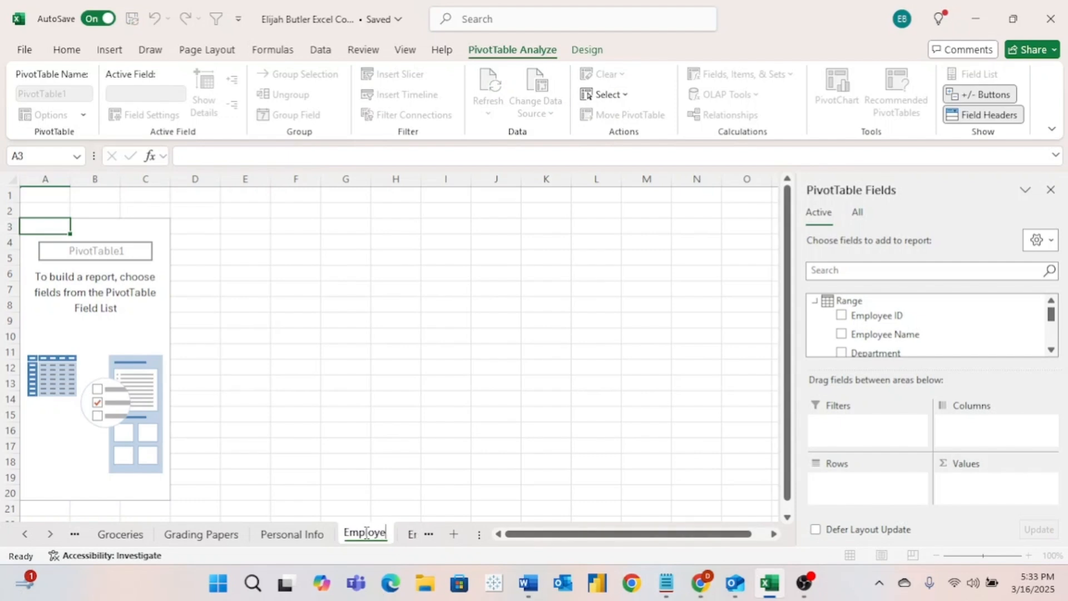
{"action": "type", "text": "e Pivo"}
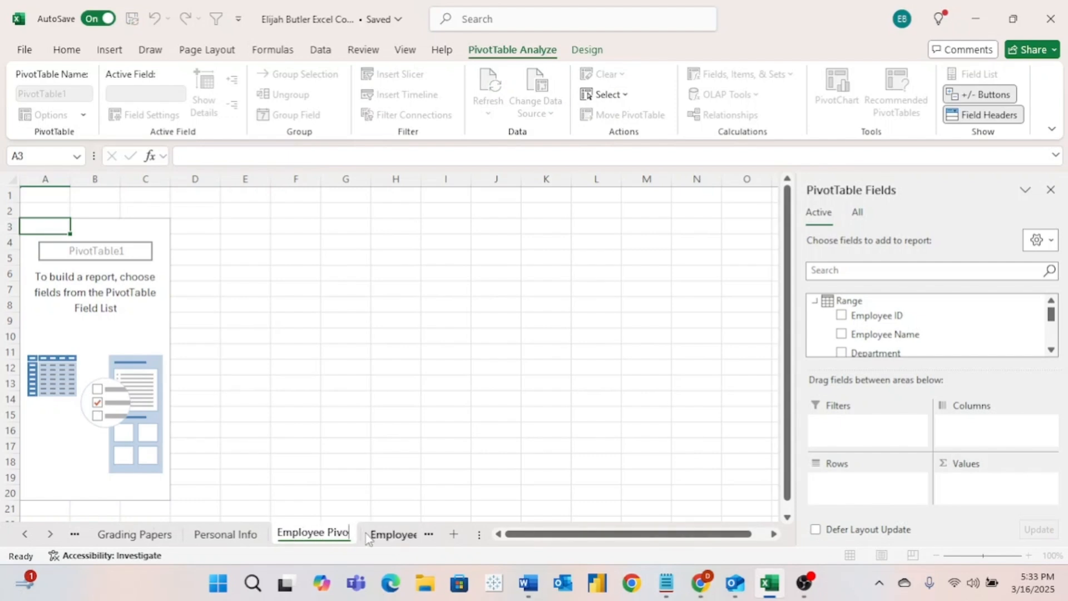
{"action": "type", "text": "t"}
{"action": "key", "text": "Return"}
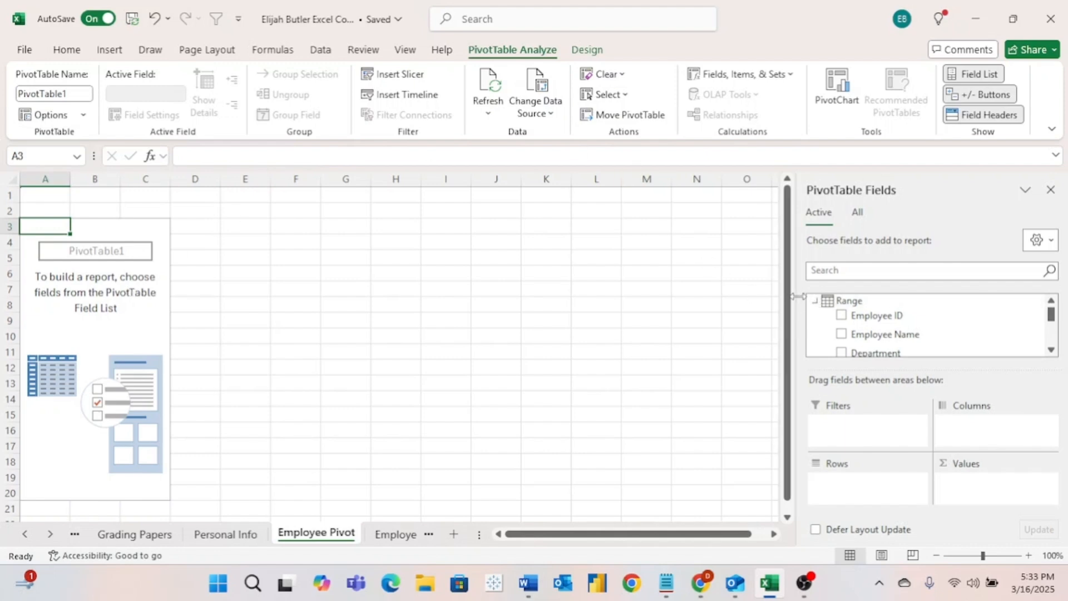
{"action": "left_click", "coordinate": [108, 306]}
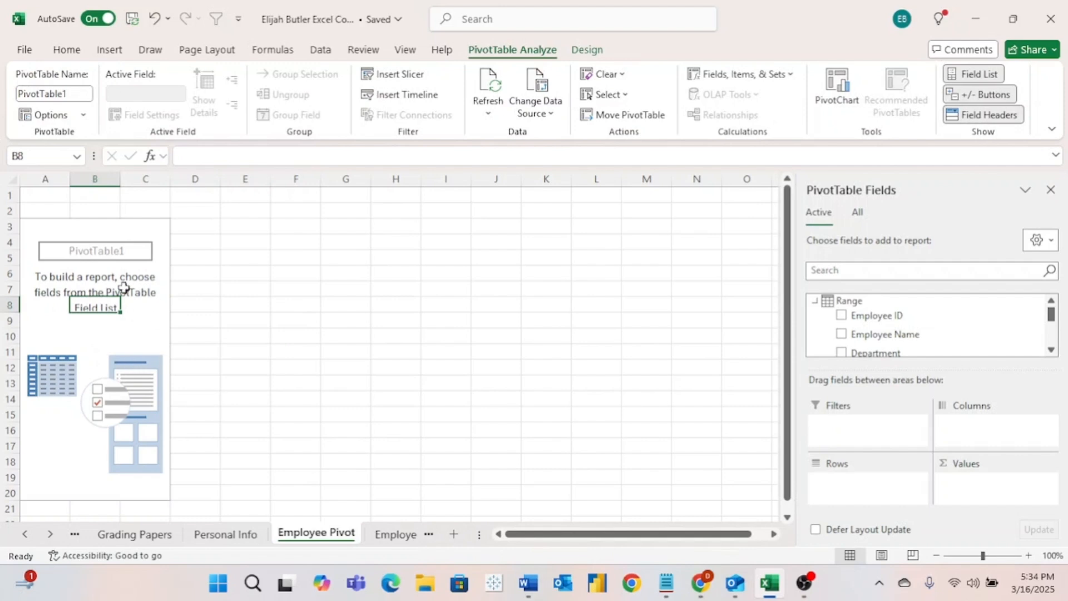
{"action": "left_click", "coordinate": [386, 278]}
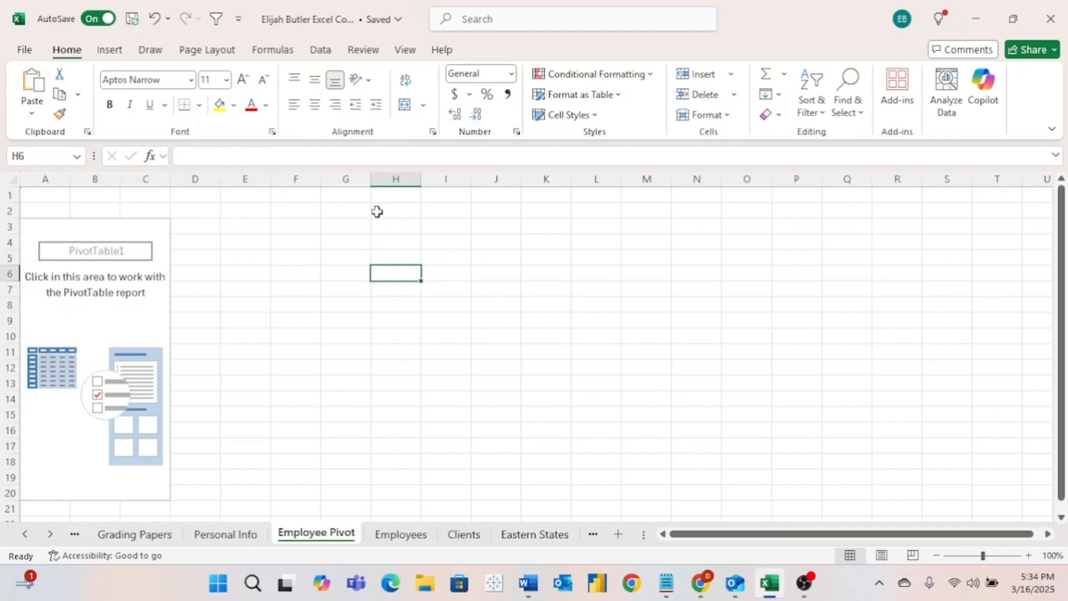
{"action": "left_click", "coordinate": [673, 252]}
{"action": "left_click", "coordinate": [503, 275]}
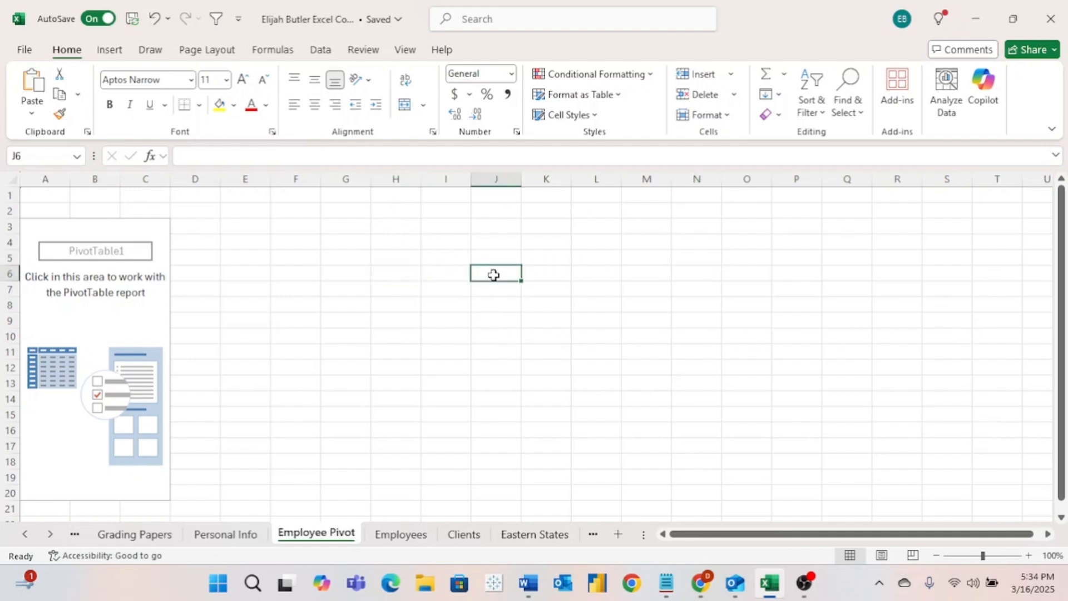
Build the empty PivotTable with Department as the rows and Yearly Salary as the summed values.
{"action": "left_click", "coordinate": [98, 319]}
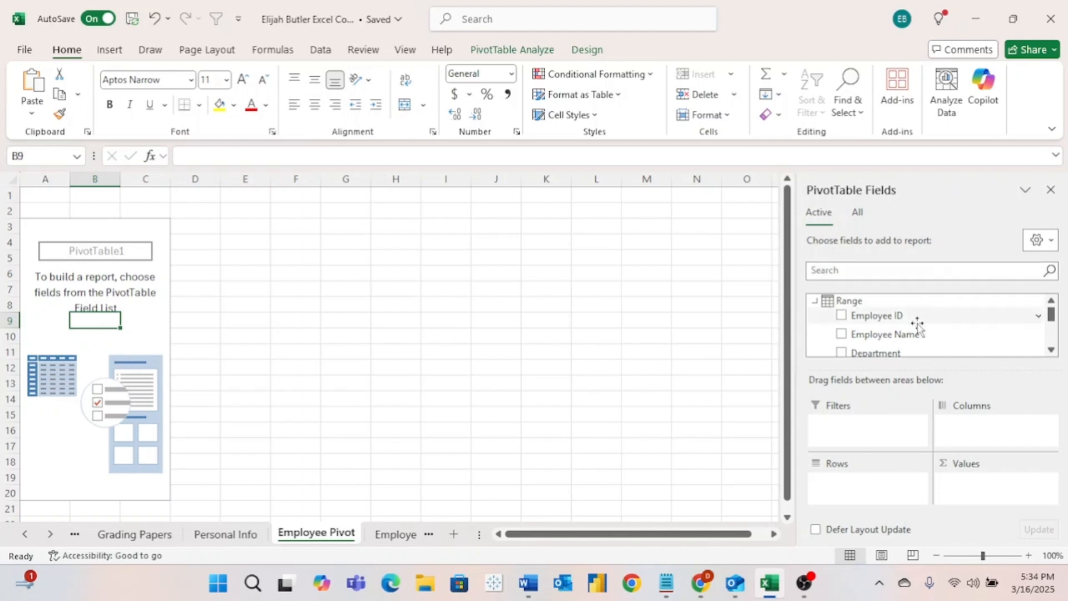
{"action": "scroll", "coordinate": [916, 335], "scroll_direction": "down", "scroll_amount": 1}
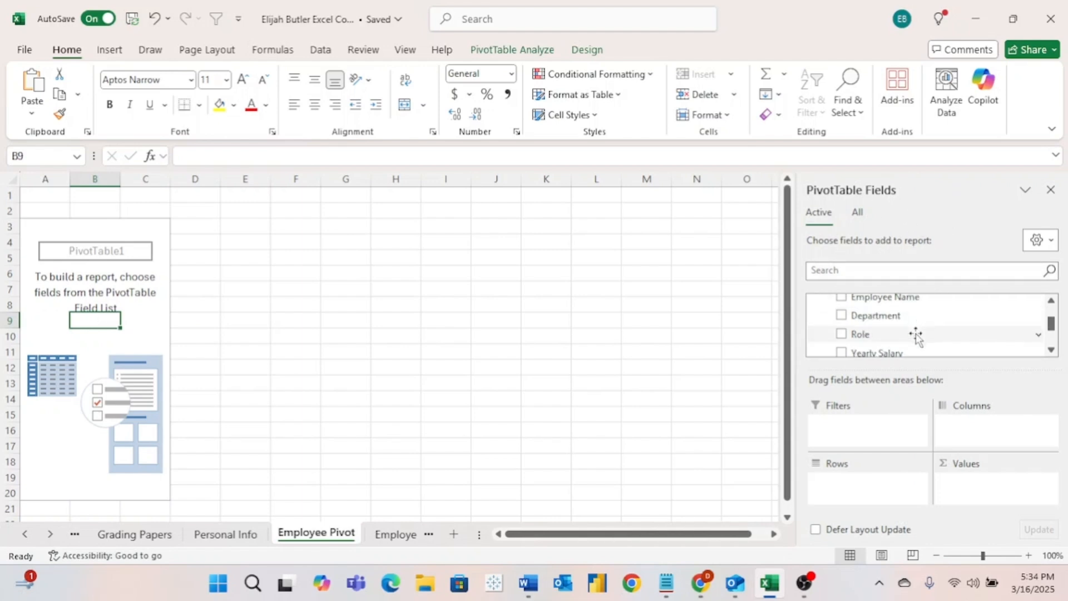
{"action": "scroll", "coordinate": [916, 336], "scroll_direction": "down", "scroll_amount": 1}
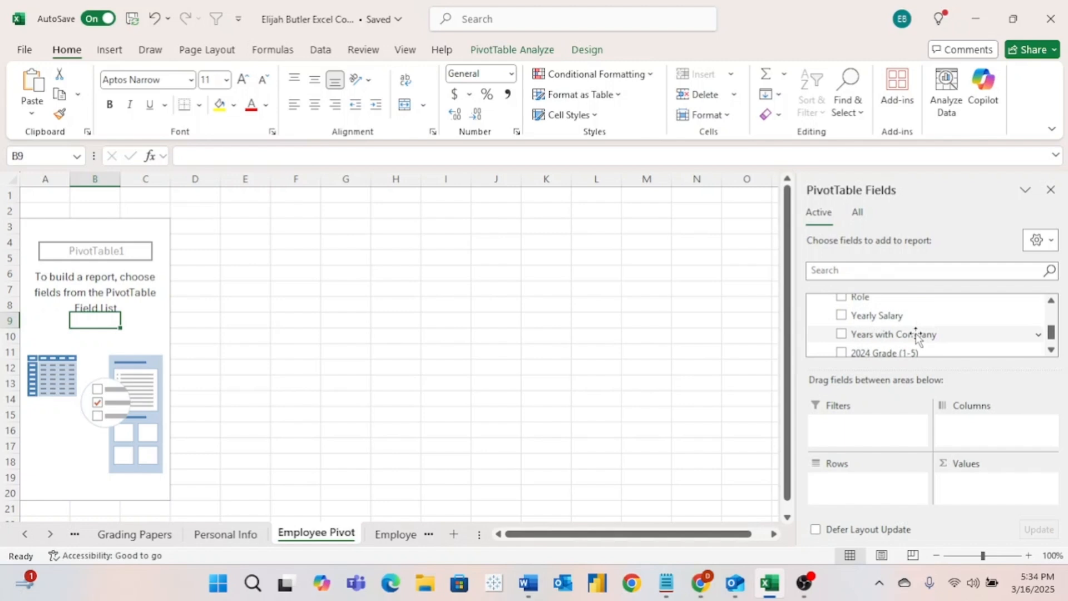
{"action": "scroll", "coordinate": [916, 335], "scroll_direction": "down", "scroll_amount": 1}
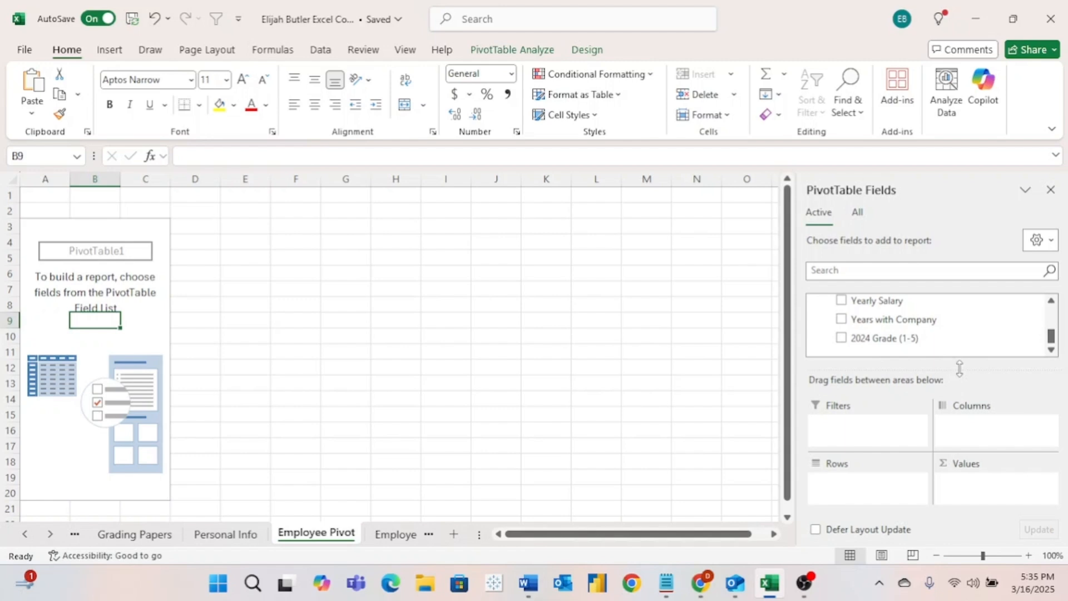
{"action": "scroll", "coordinate": [921, 320], "scroll_direction": "up", "scroll_amount": 1}
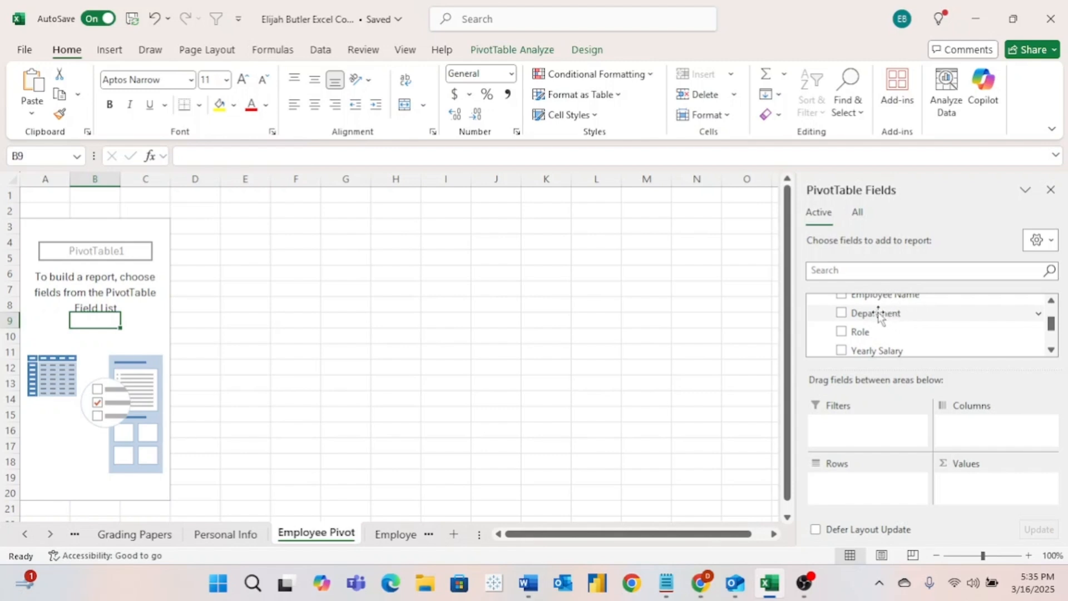
{"action": "left_click_drag", "start_coordinate": [878, 315], "coordinate": [865, 485]}
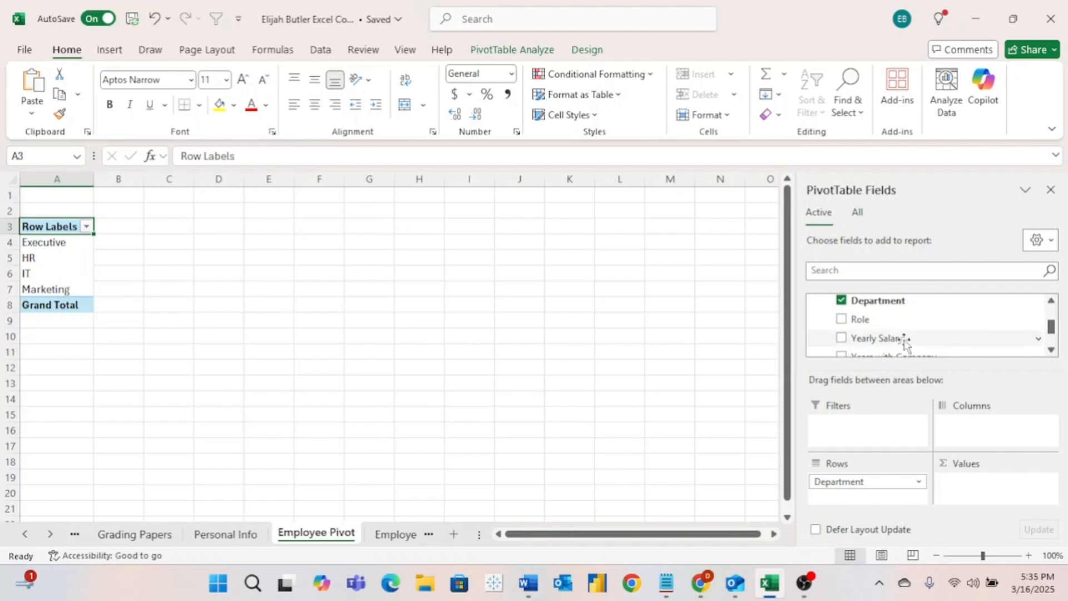
{"action": "left_click_drag", "start_coordinate": [904, 342], "coordinate": [993, 476]}
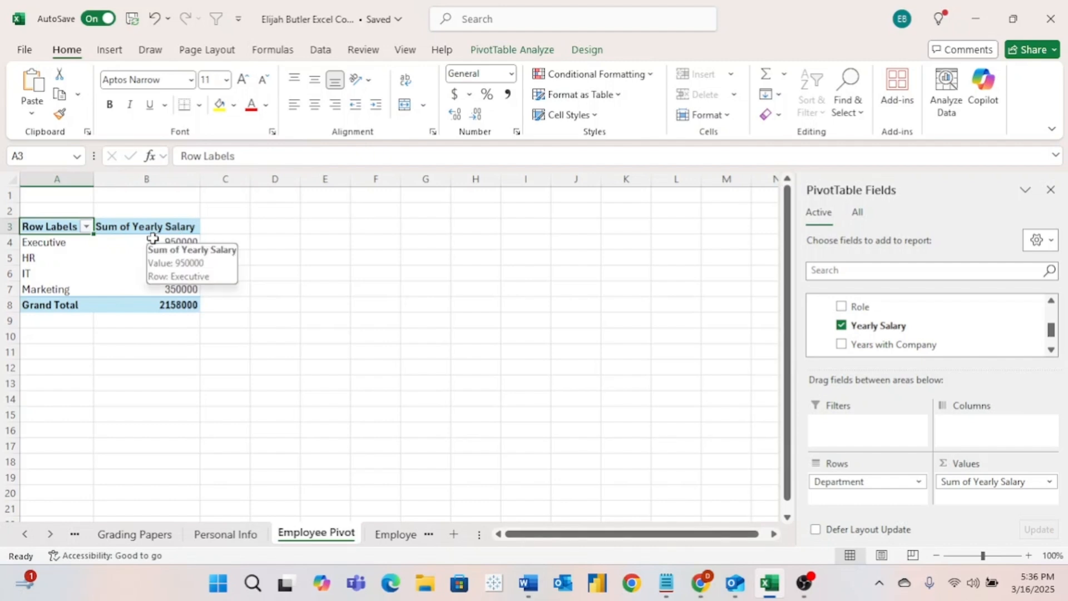
Format the PivotTable's salary values, including the grand total, in accounting dollar format with no decimal places.
{"action": "left_click_drag", "start_coordinate": [138, 242], "coordinate": [139, 302]}
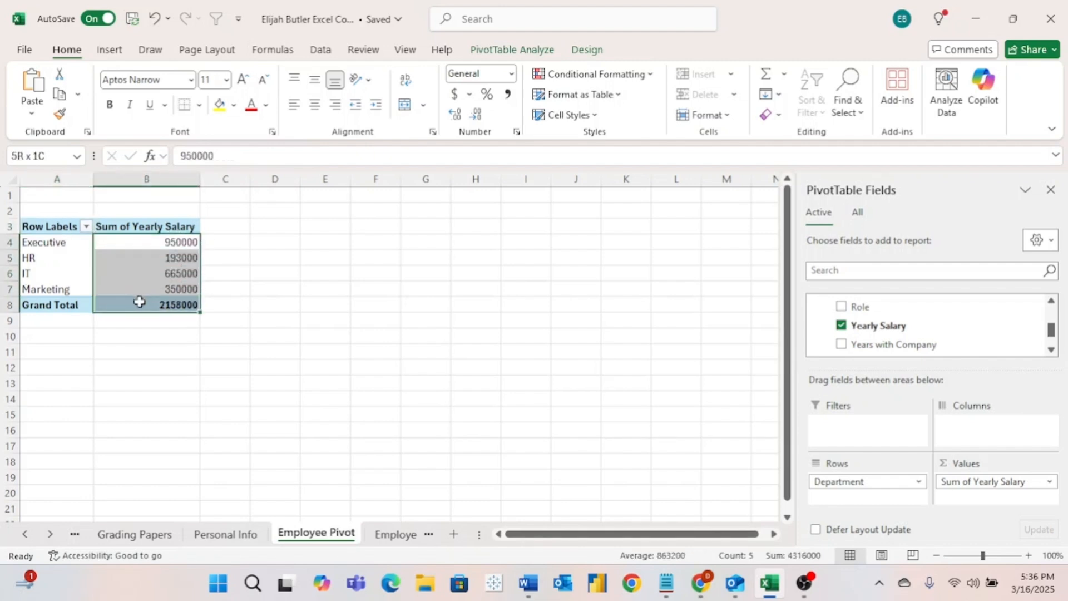
{"action": "left_click", "coordinate": [456, 96]}
{"action": "left_click", "coordinate": [477, 116]}
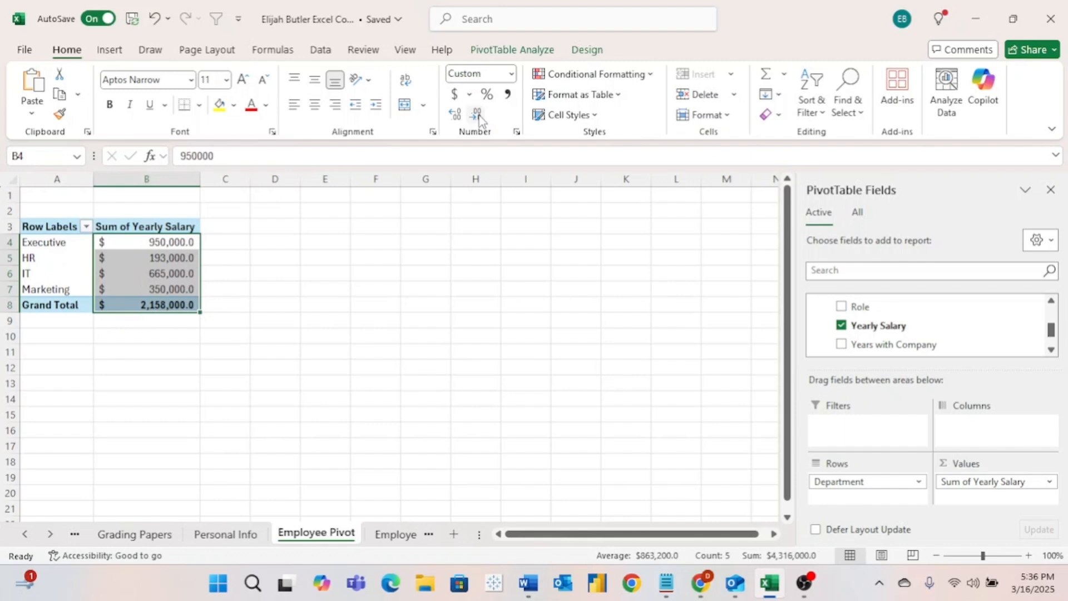
{"action": "left_click", "coordinate": [477, 116]}
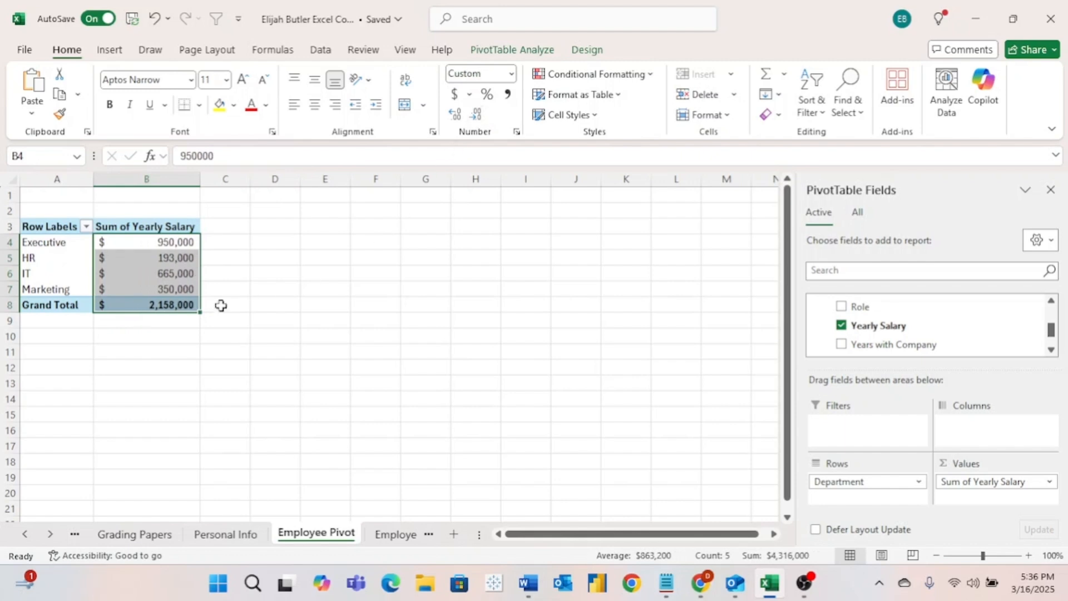
Rename the PivotTable's value header in B3 as Total Salary by Department and widen column B to fit it.
{"action": "mouse_move", "coordinate": [171, 272]}
{"action": "left_click", "coordinate": [195, 229]}
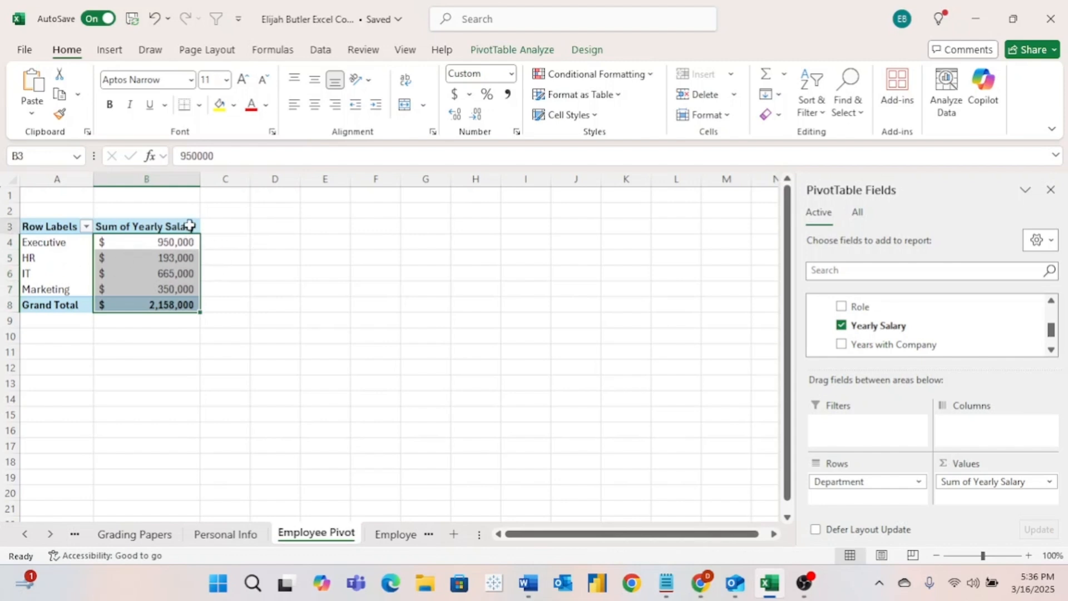
{"action": "type", "text": "Tot"}
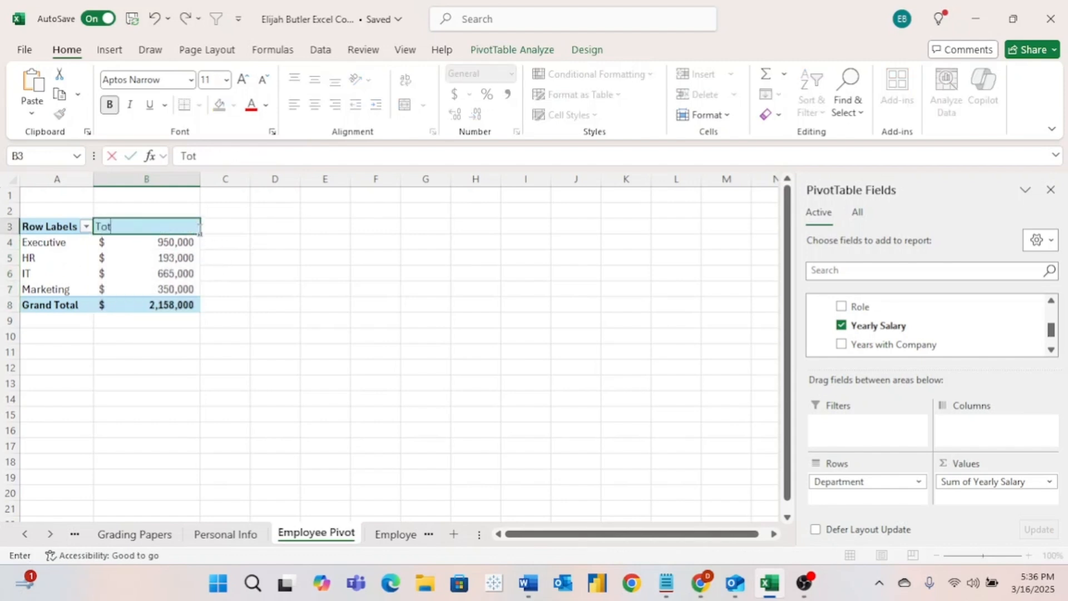
{"action": "type", "text": "al Salary by"}
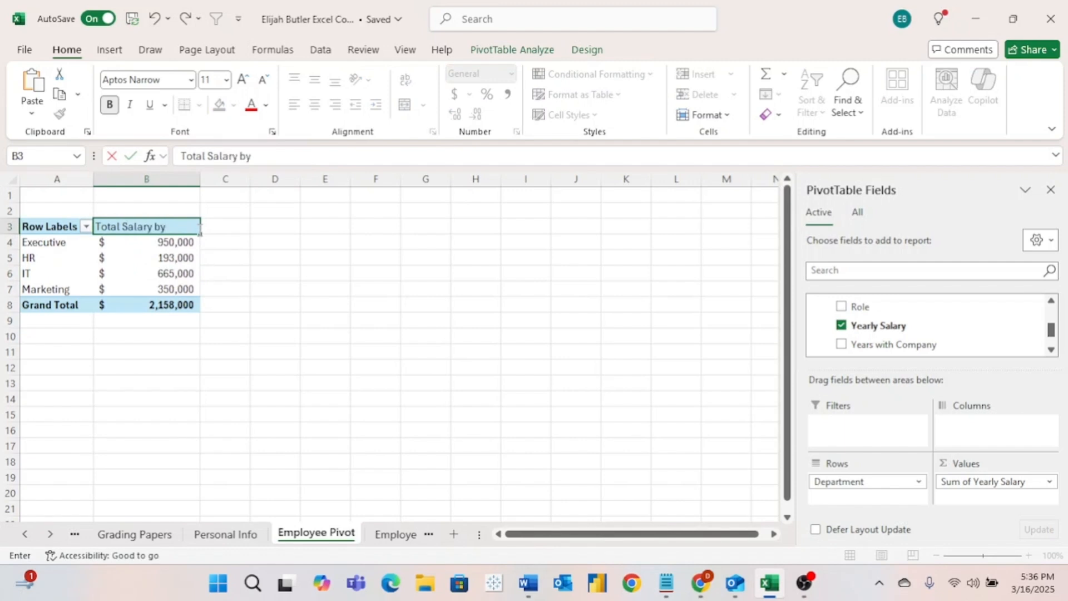
{"action": "type", "text": " Department"}
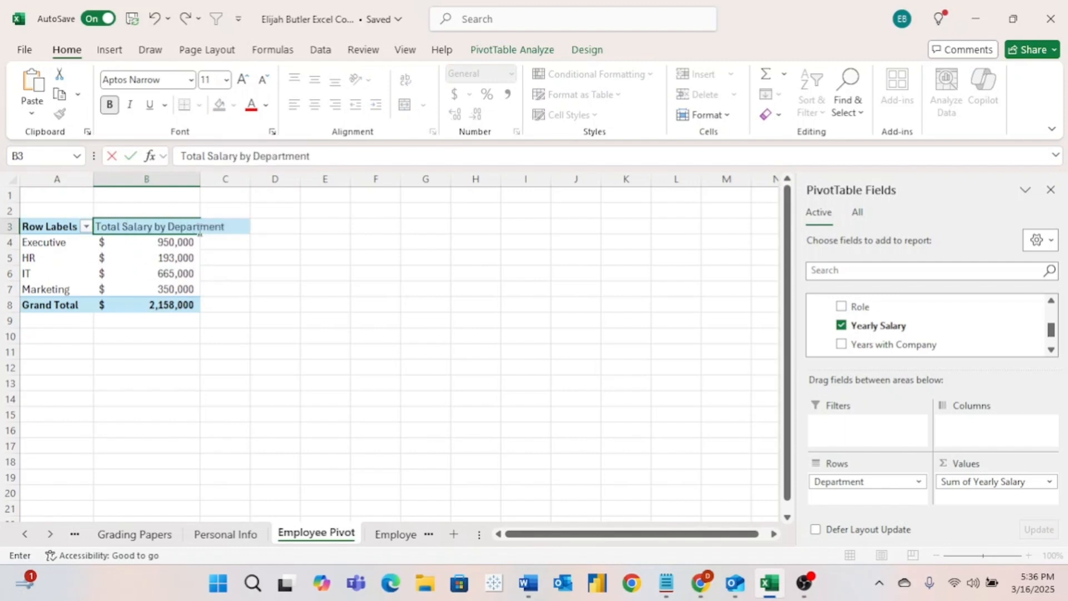
{"action": "key", "text": "Return"}
{"action": "left_click_drag", "start_coordinate": [202, 183], "coordinate": [238, 179]}
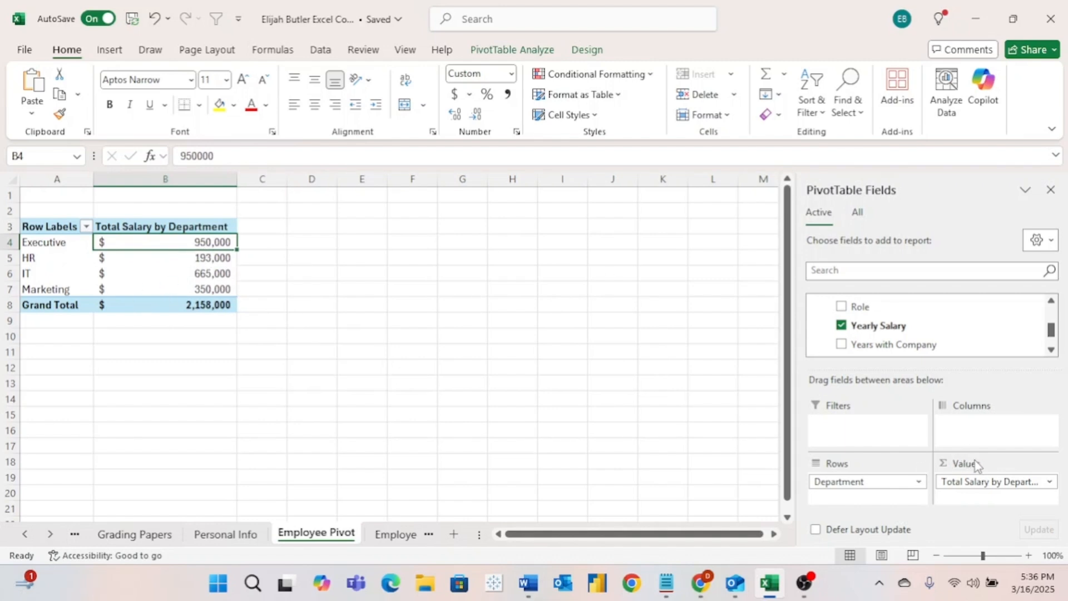
Change the calculation of the PivotTable's Yearly Salary value field to Average.
{"action": "left_click", "coordinate": [1050, 483]}
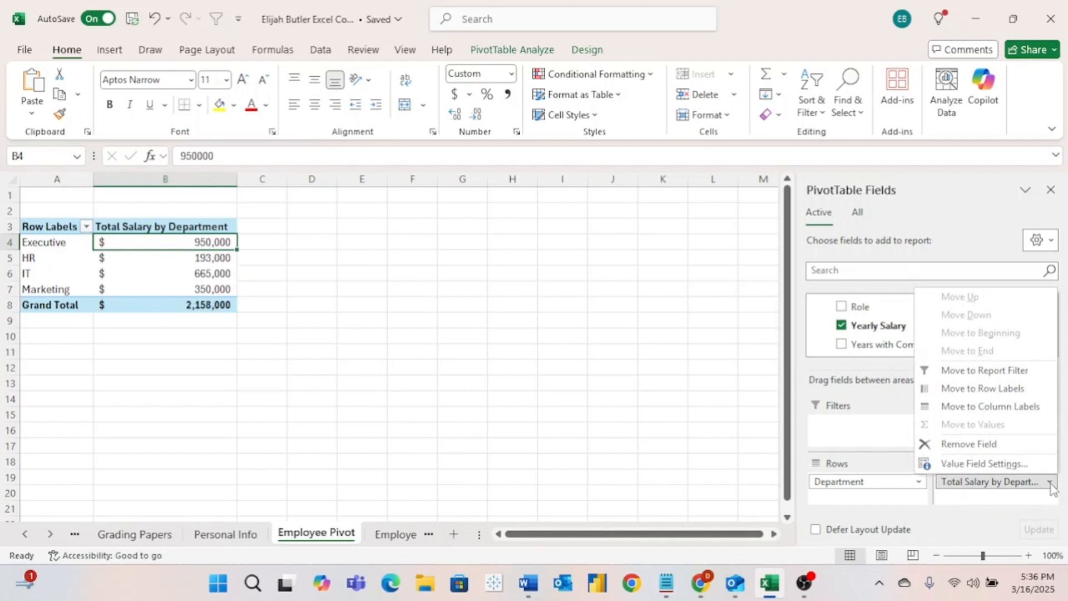
{"action": "left_click", "coordinate": [1025, 467]}
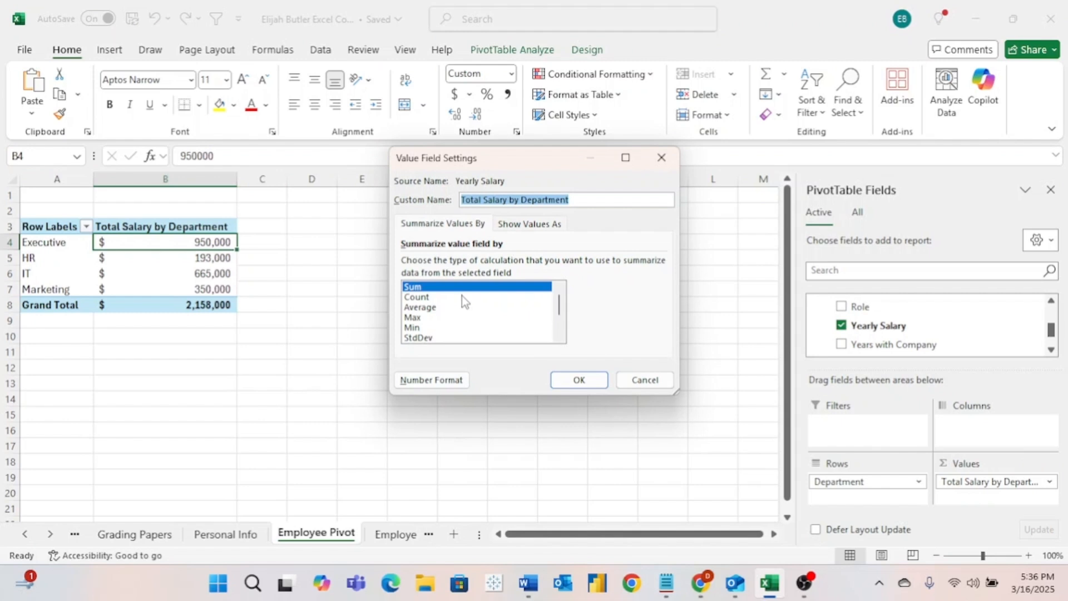
{"action": "left_click", "coordinate": [436, 297]}
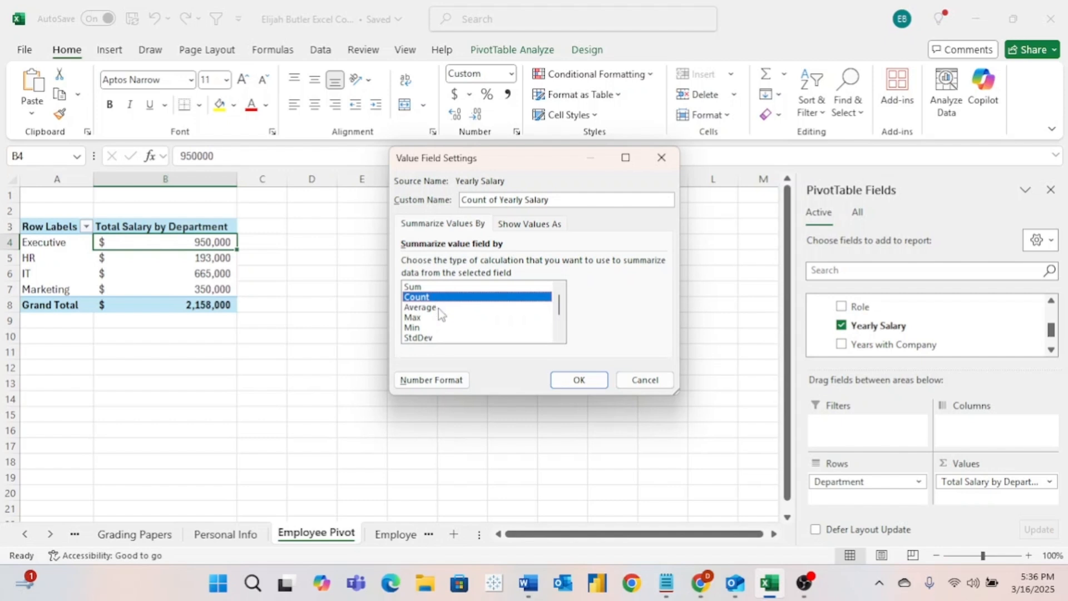
{"action": "left_click", "coordinate": [438, 308]}
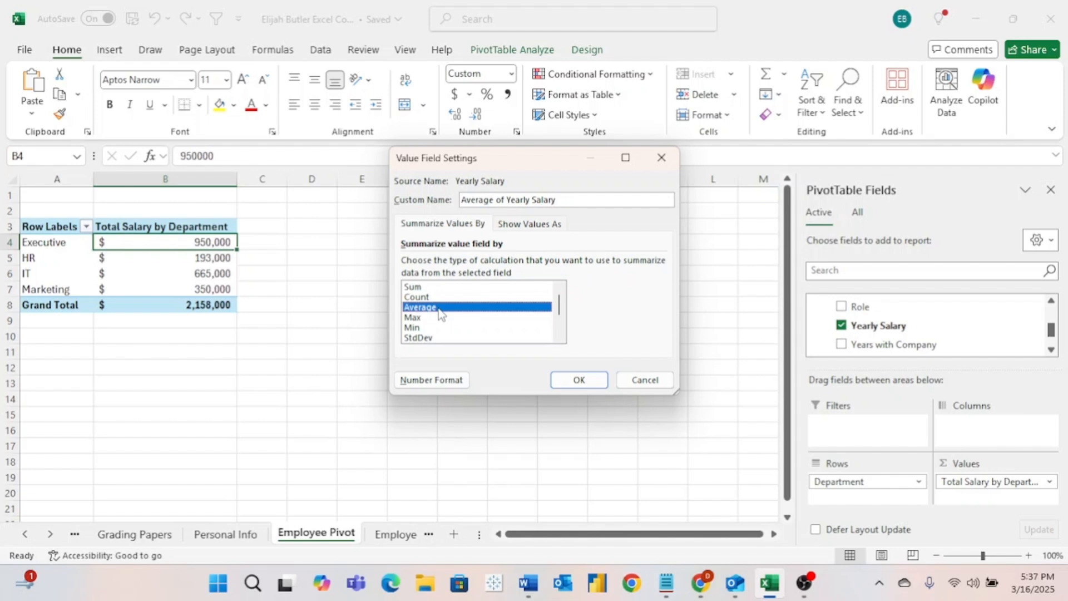
{"action": "left_click", "coordinate": [438, 316]}
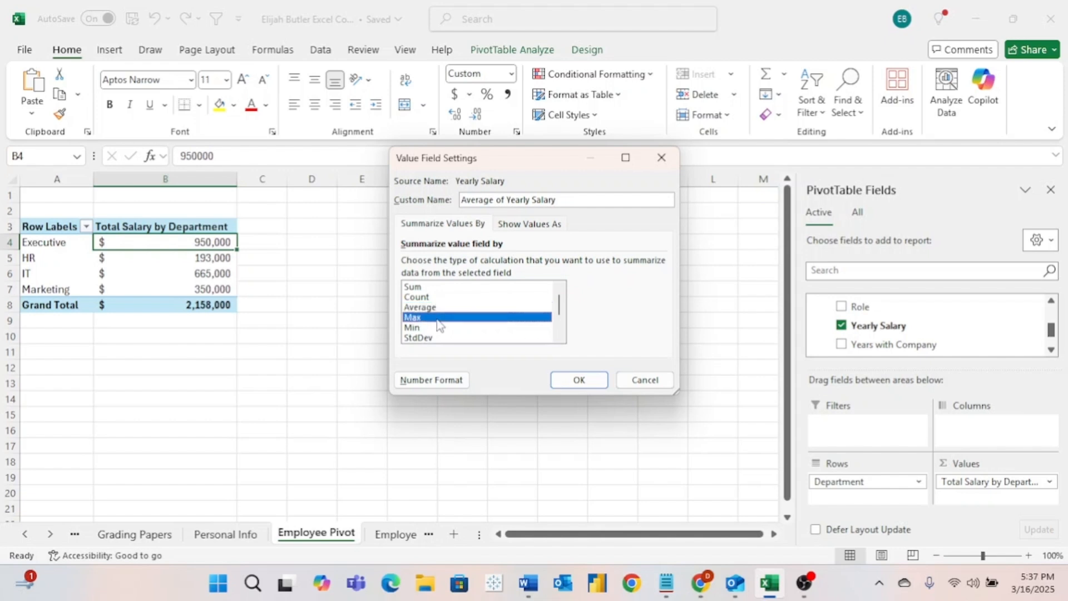
{"action": "left_click", "coordinate": [440, 328]}
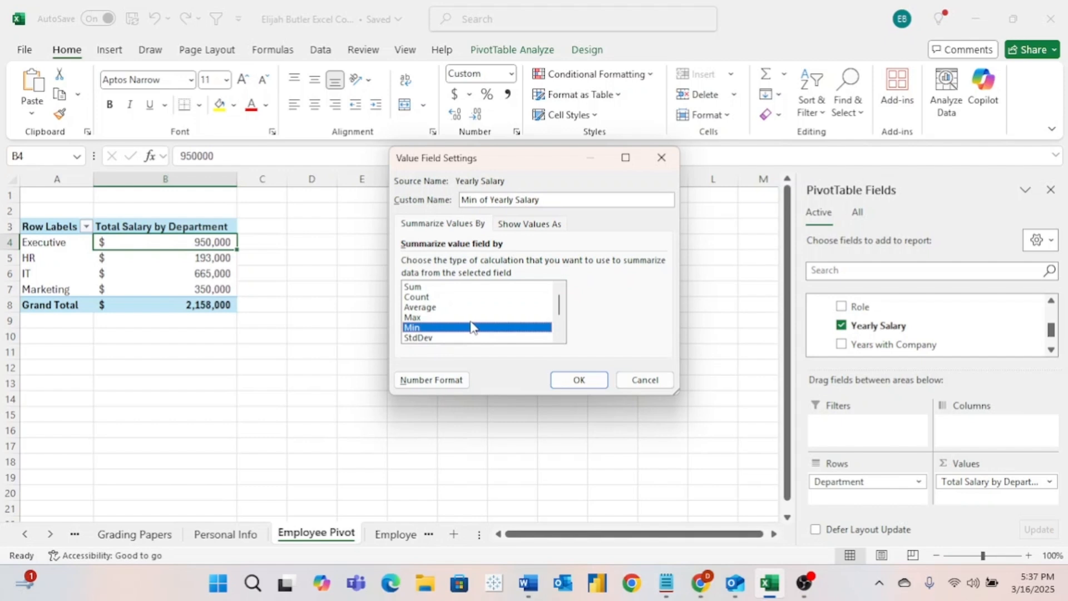
{"action": "left_click", "coordinate": [560, 326]}
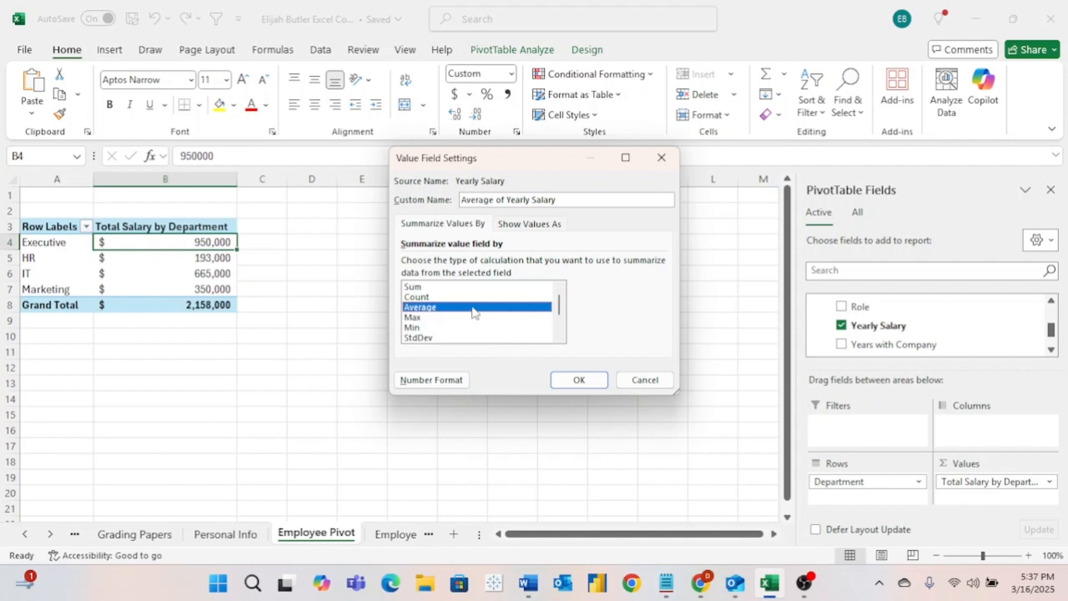
{"action": "left_click", "coordinate": [562, 382]}
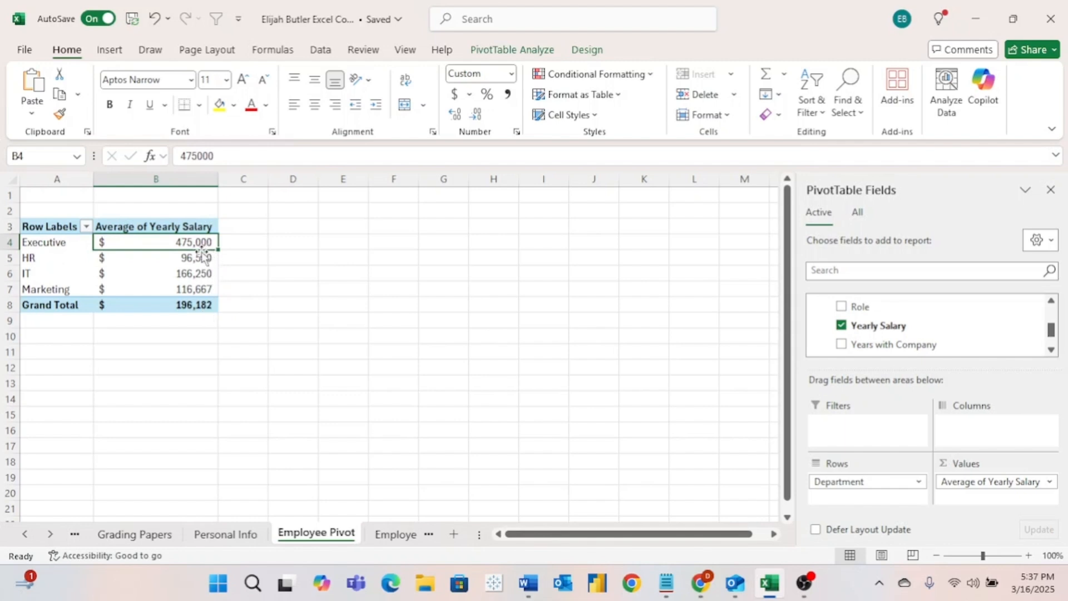
{"action": "mouse_move", "coordinate": [160, 257]}
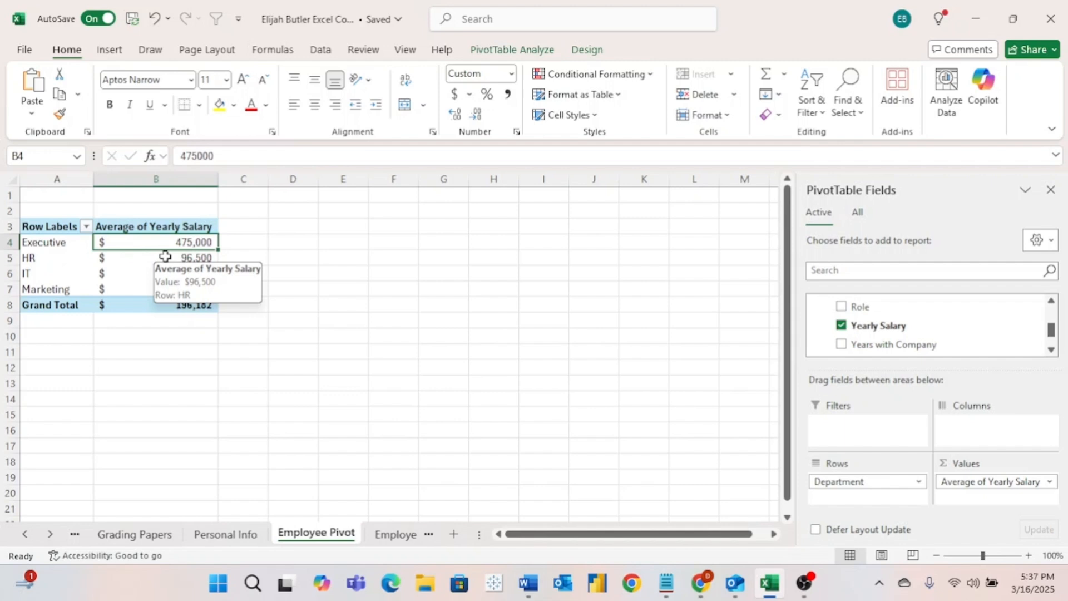
Sort the PivotTable's departments by average yearly salary from largest to smallest.
{"action": "right_click", "coordinate": [165, 257]}
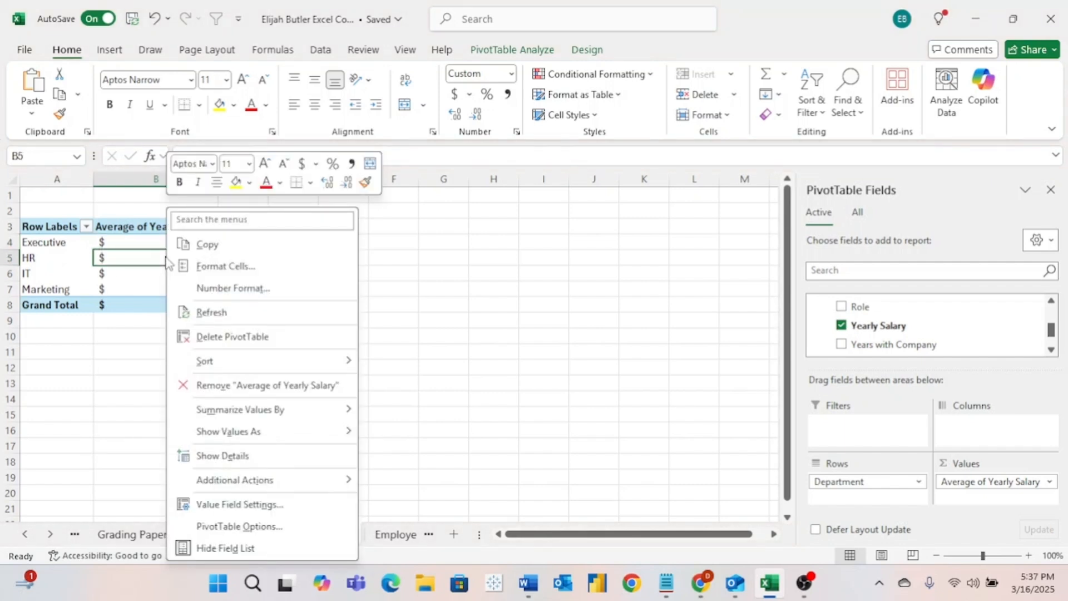
{"action": "mouse_move", "coordinate": [307, 368]}
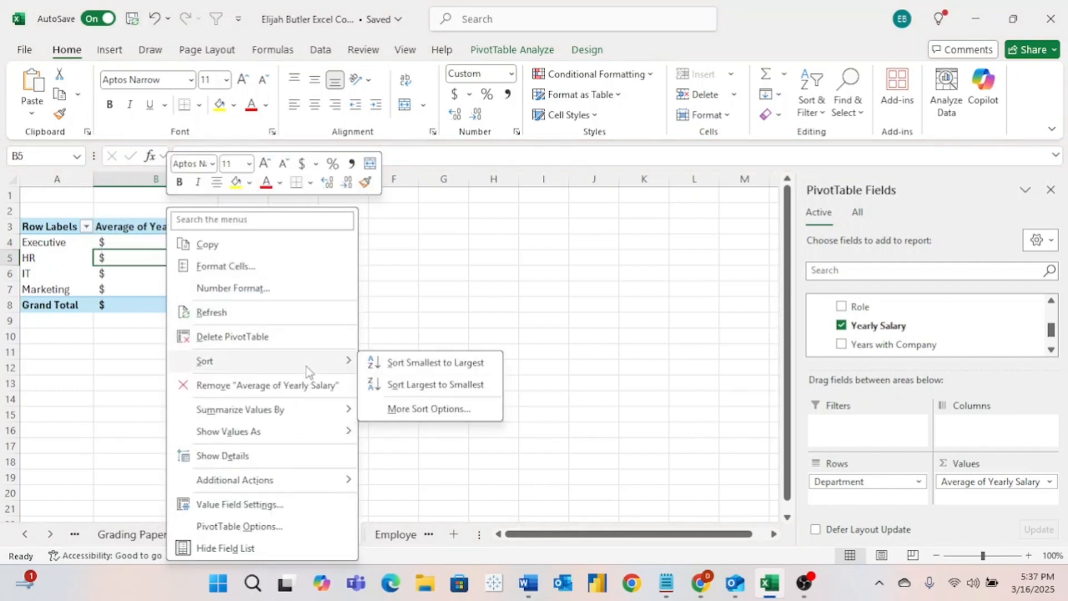
{"action": "left_click", "coordinate": [397, 388]}
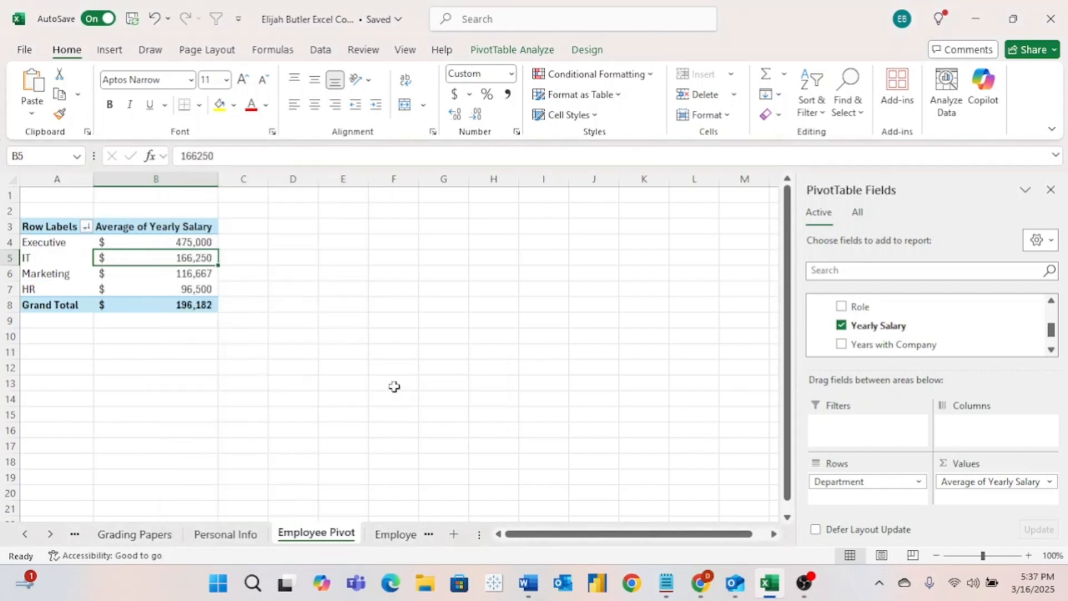
{"action": "left_click", "coordinate": [237, 242]}
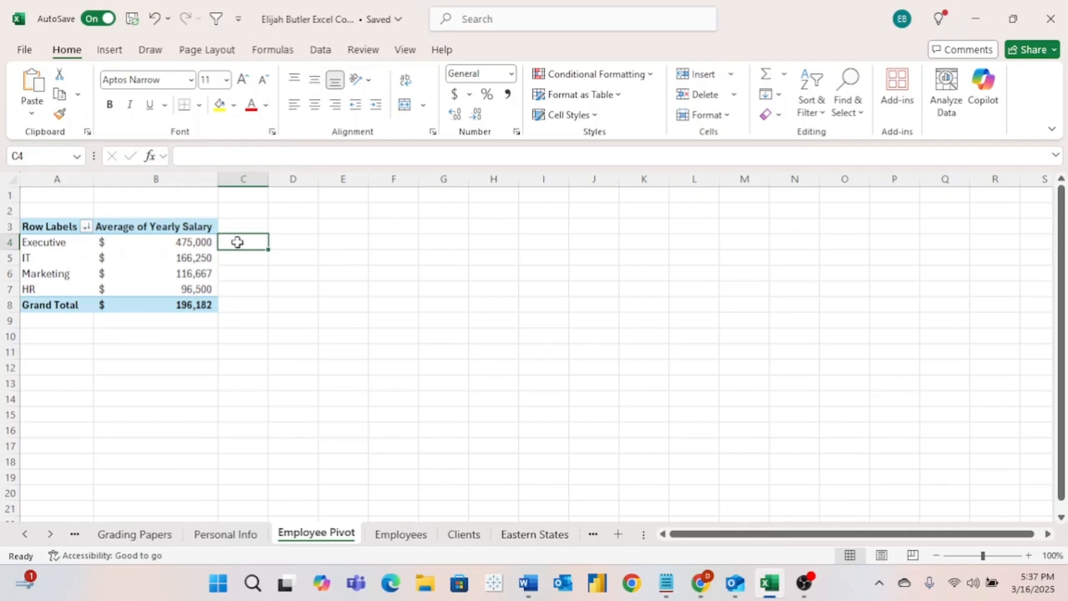
Copy the whole salary PivotTable to D3 on the same sheet and fit the widths of columns D and E to their contents.
{"action": "left_click", "coordinate": [98, 239]}
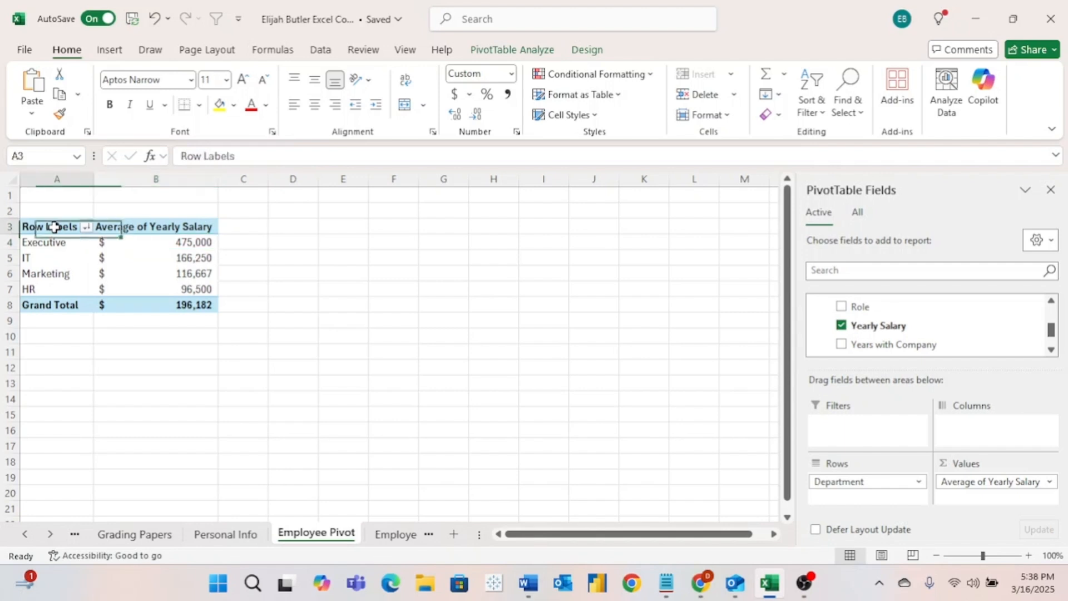
{"action": "left_click_drag", "start_coordinate": [54, 226], "coordinate": [165, 301]}
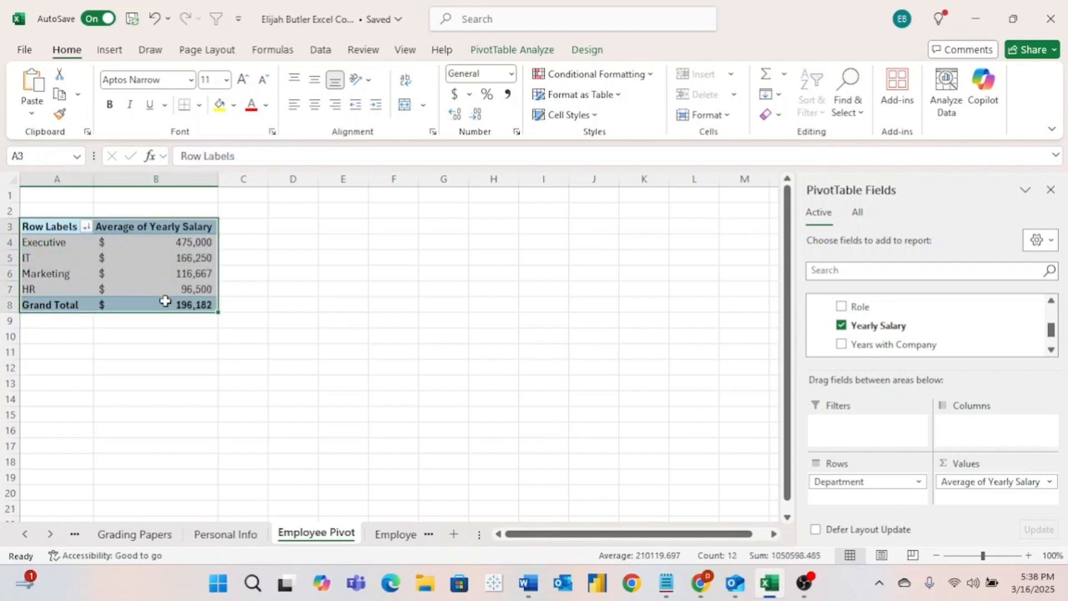
{"action": "key", "text": "ctrl+c"}
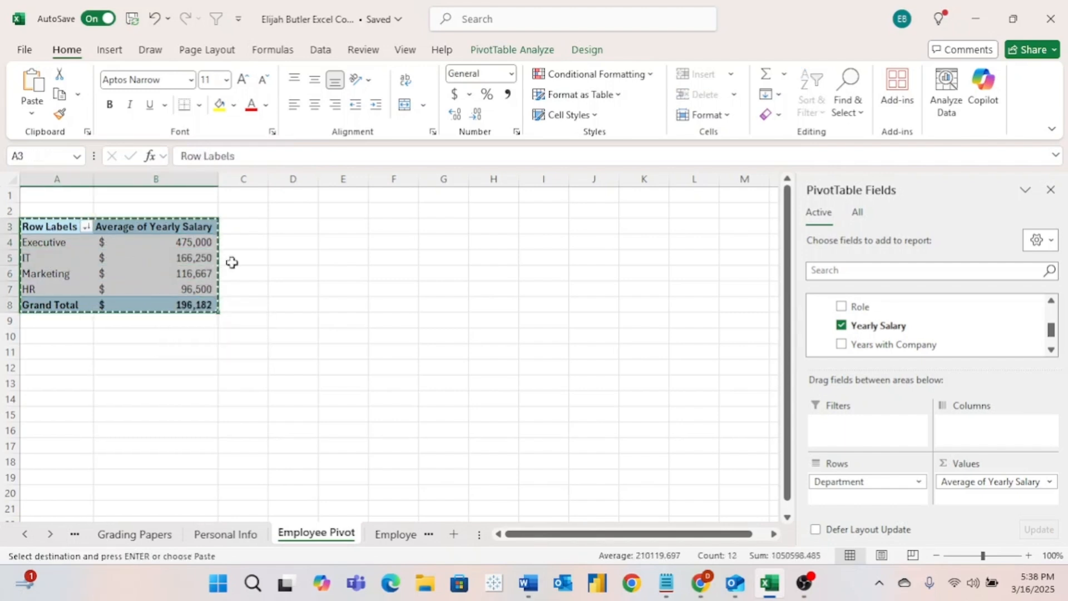
{"action": "left_click", "coordinate": [303, 227]}
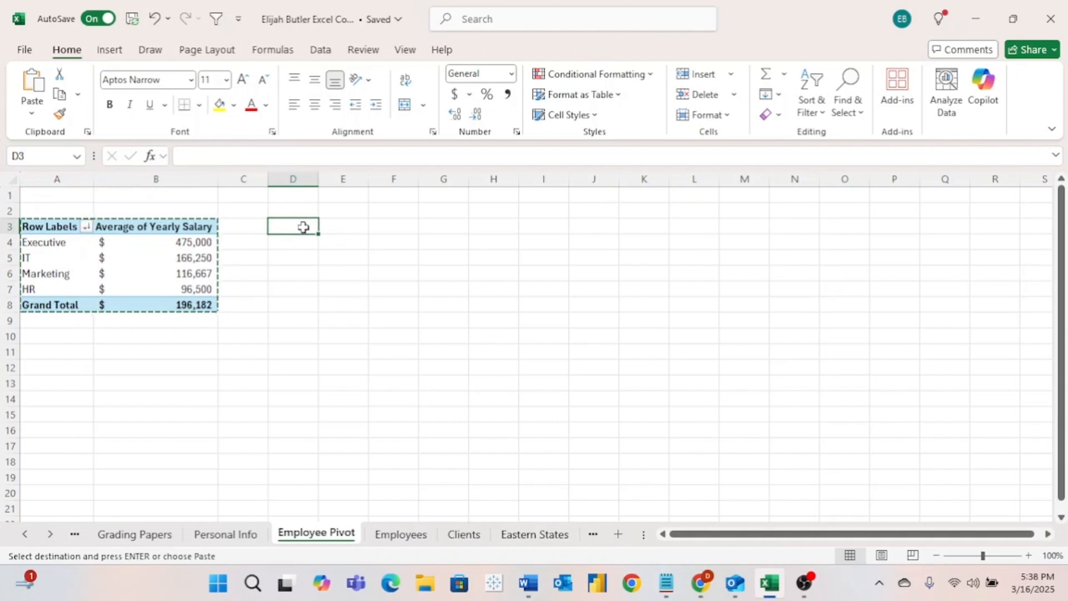
{"action": "key", "text": "ctrl+v"}
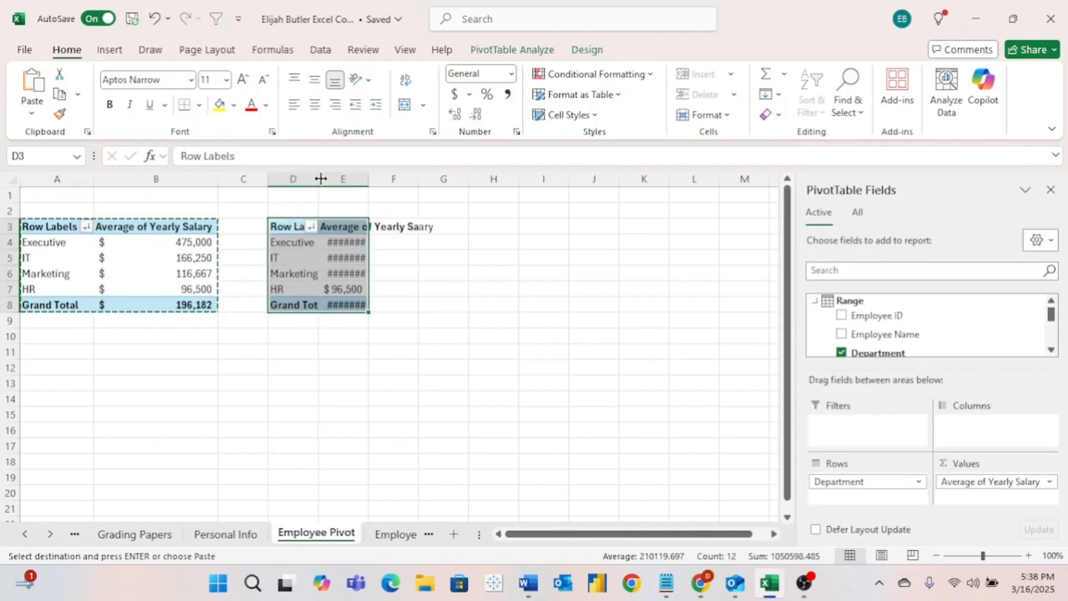
{"action": "double_click", "coordinate": [318, 179]}
{"action": "double_click", "coordinate": [391, 179]}
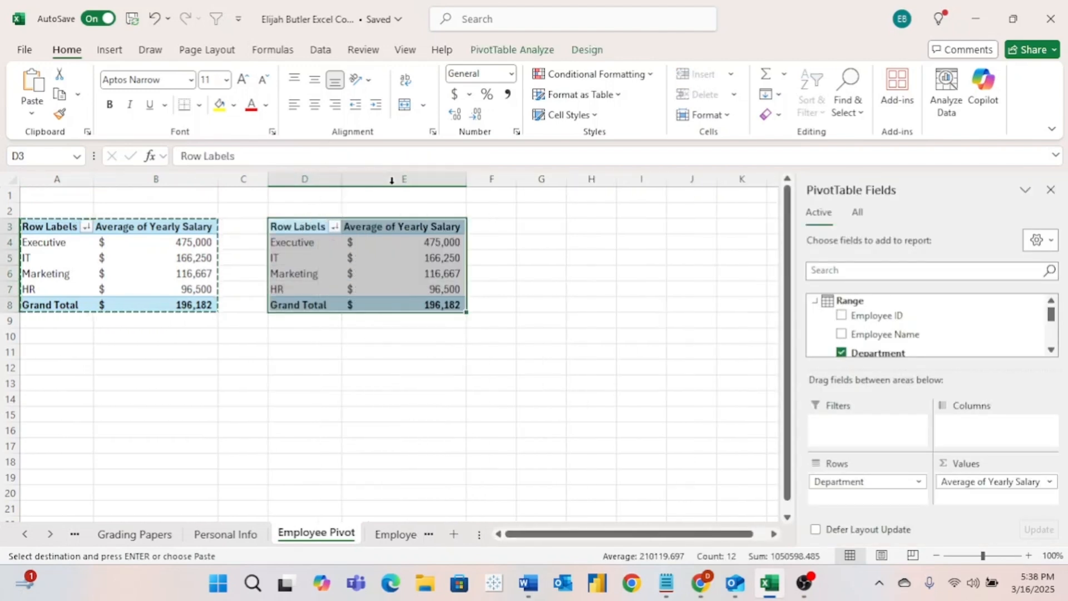
Replace the yearly salary value in the copied PivotTable with the 2024 Grade (1-5) field.
{"action": "scroll", "coordinate": [936, 345], "scroll_direction": "down", "scroll_amount": 3}
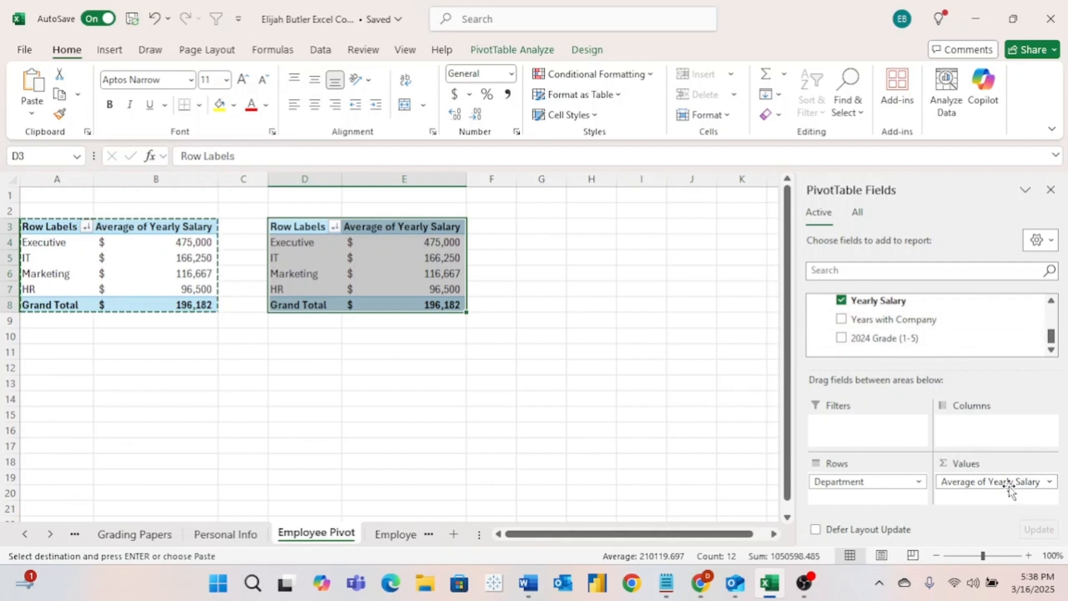
{"action": "left_click_drag", "start_coordinate": [980, 487], "coordinate": [968, 327]}
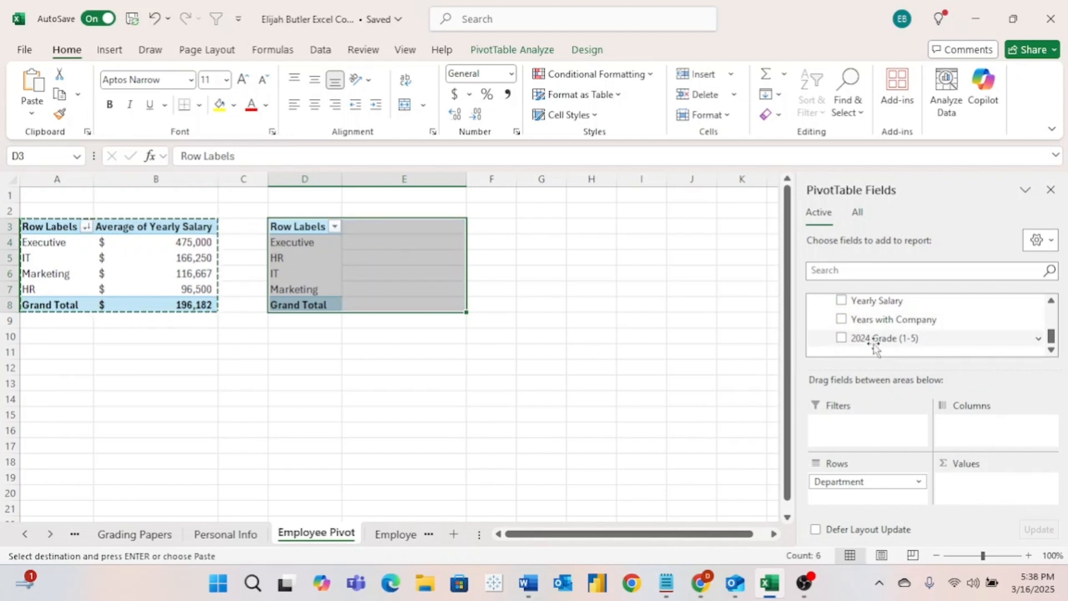
{"action": "left_click_drag", "start_coordinate": [884, 348], "coordinate": [1001, 494]}
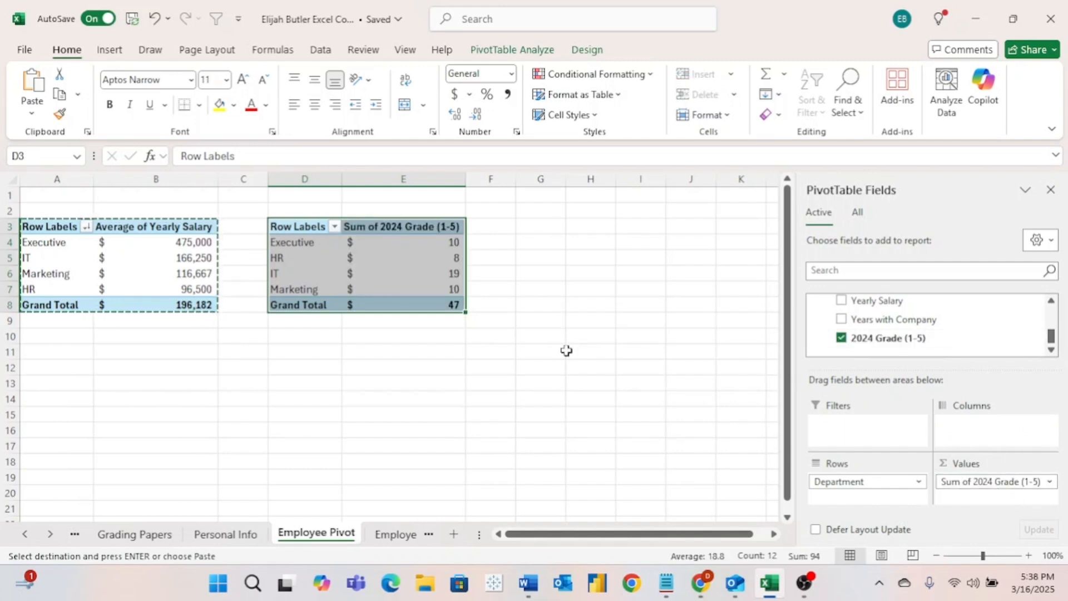
Change the calculation of the copied PivotTable's 2024 Grade (1-5) value field to Average.
{"action": "left_click", "coordinate": [430, 263]}
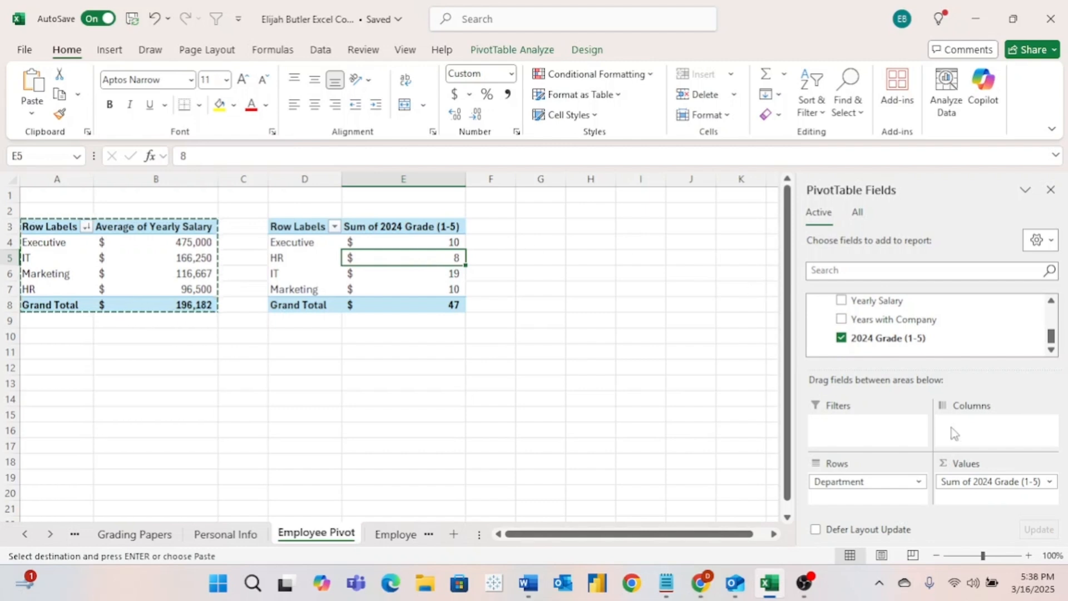
{"action": "left_click", "coordinate": [1049, 482]}
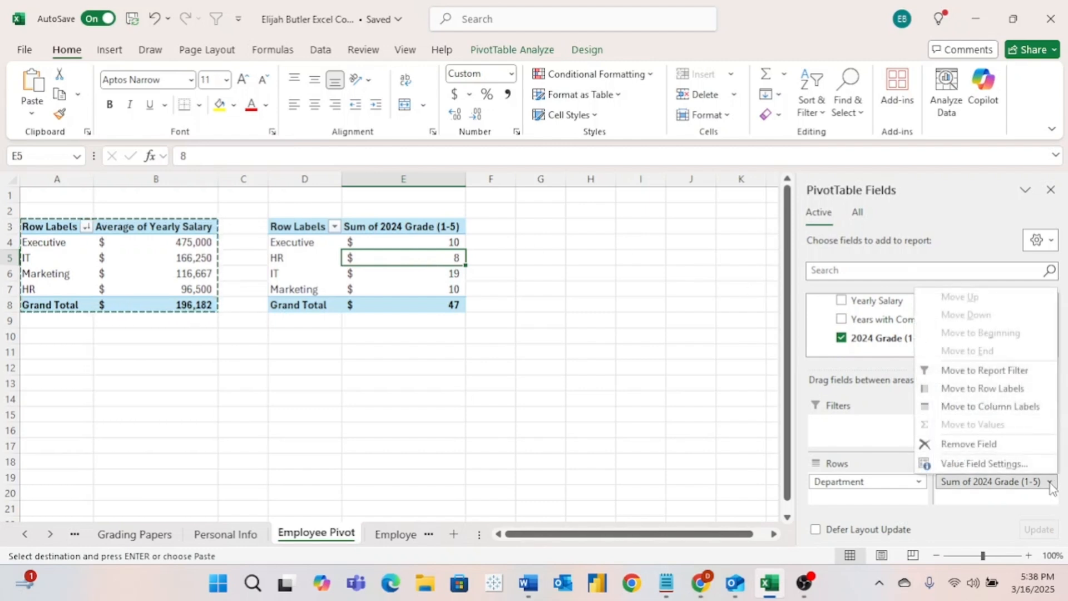
{"action": "left_click", "coordinate": [984, 463]}
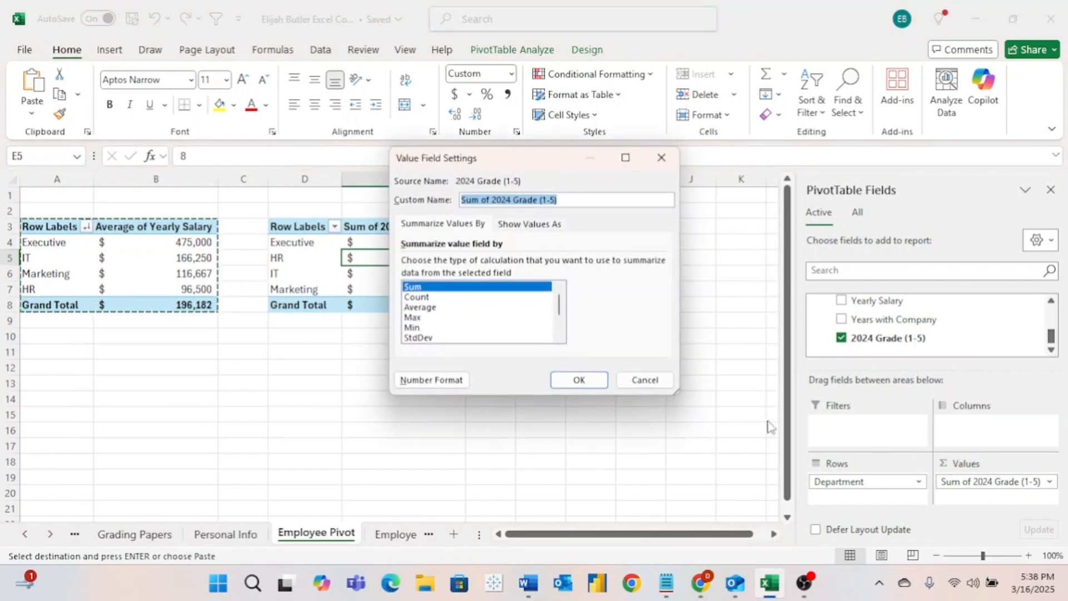
{"action": "left_click", "coordinate": [459, 307]}
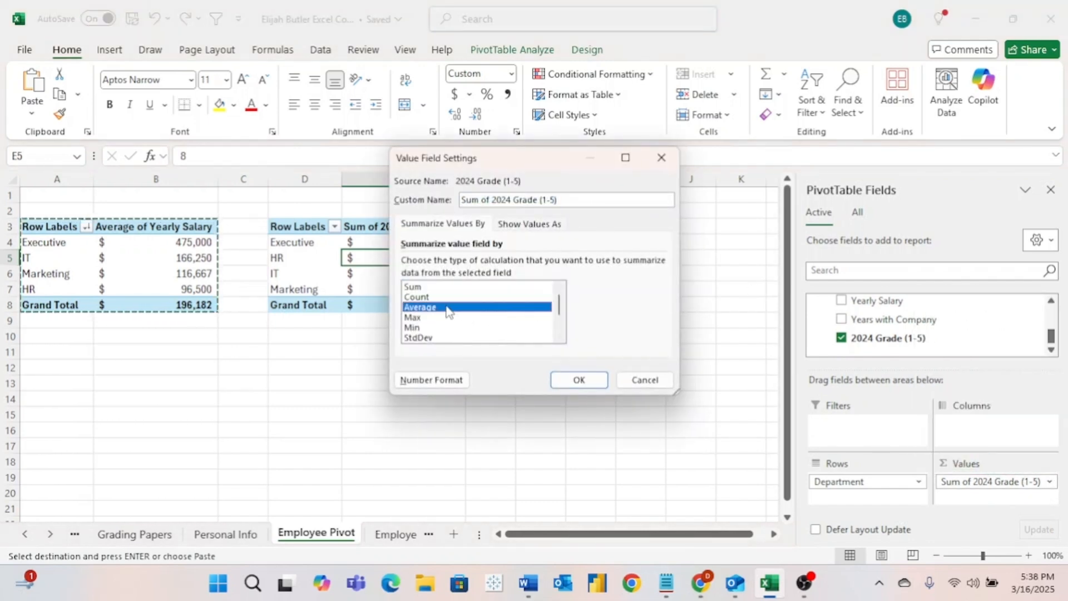
{"action": "left_click", "coordinate": [579, 379]}
Sort the grade PivotTable's departments by average 2024 grade from largest to smallest.
{"action": "right_click", "coordinate": [414, 243]}
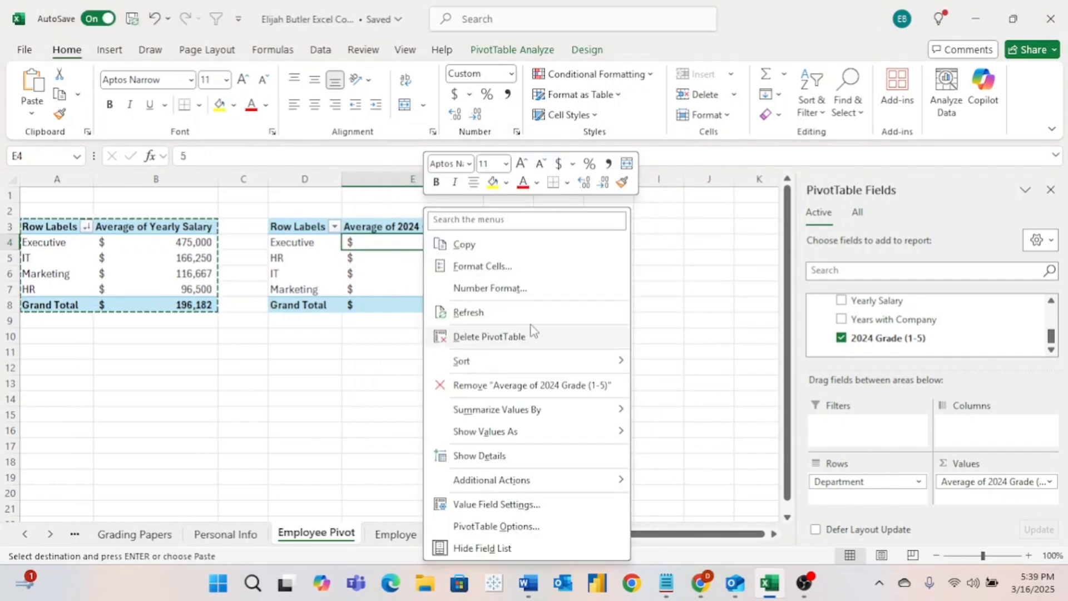
{"action": "left_click", "coordinate": [685, 384]}
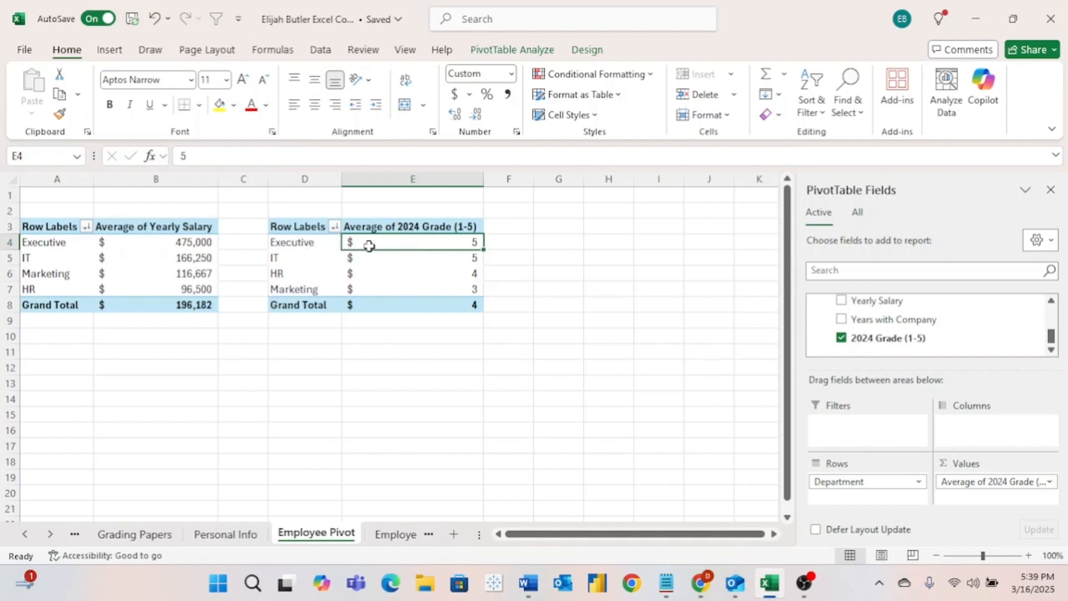
{"action": "left_click", "coordinate": [310, 257]}
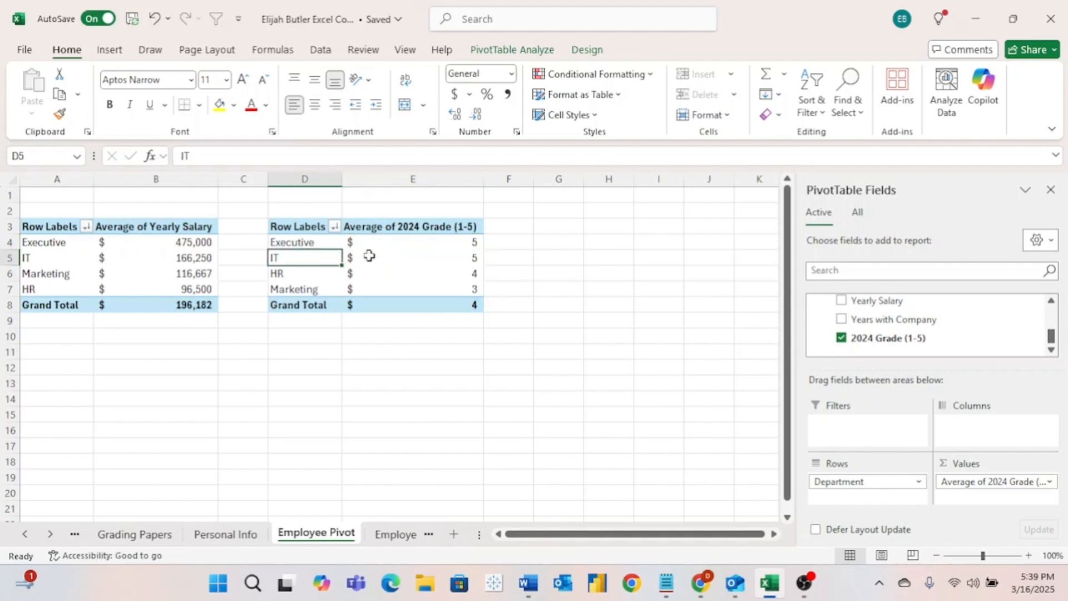
{"action": "left_click", "coordinate": [308, 273]}
Format the average grades in E4:E8, including the grand total, as plain numbers with no decimal places.
{"action": "mouse_move", "coordinate": [407, 275]}
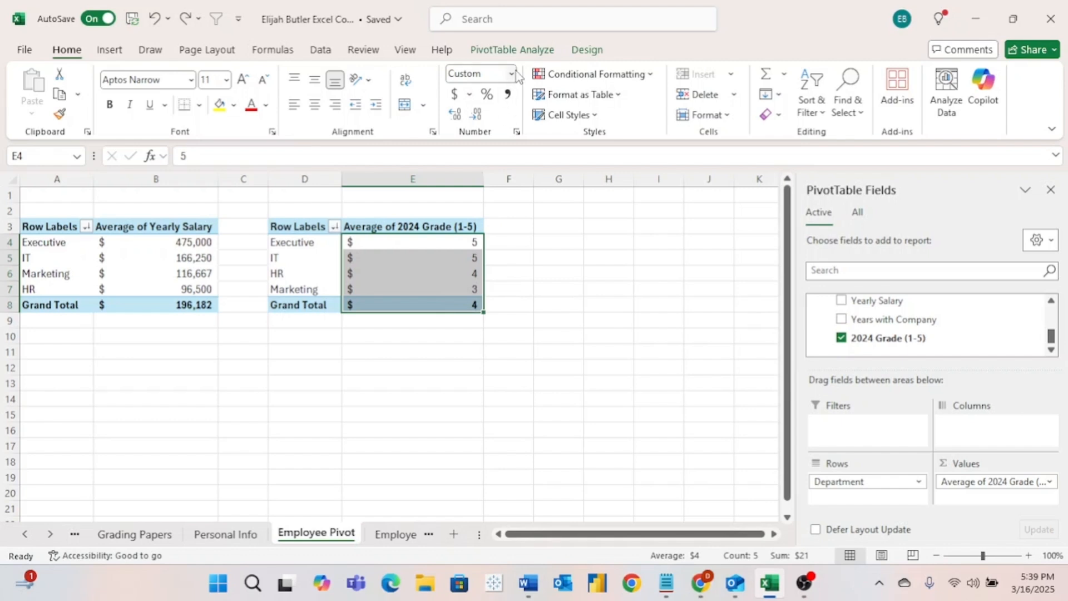
{"action": "left_click", "coordinate": [511, 74]}
{"action": "left_click", "coordinate": [510, 139]}
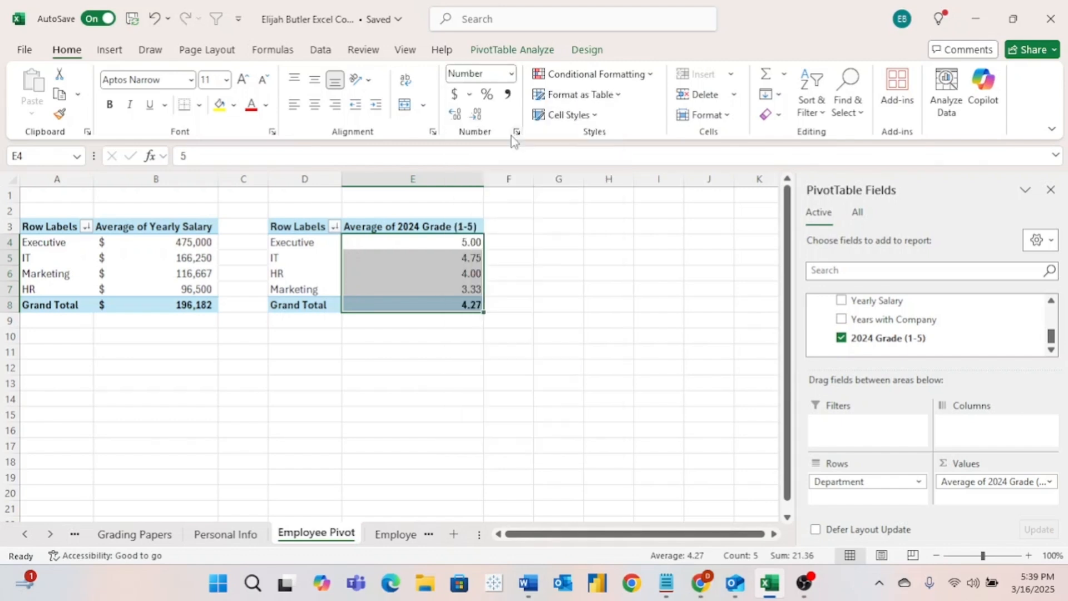
{"action": "left_click", "coordinate": [478, 117]}
{"action": "left_click", "coordinate": [479, 117]}
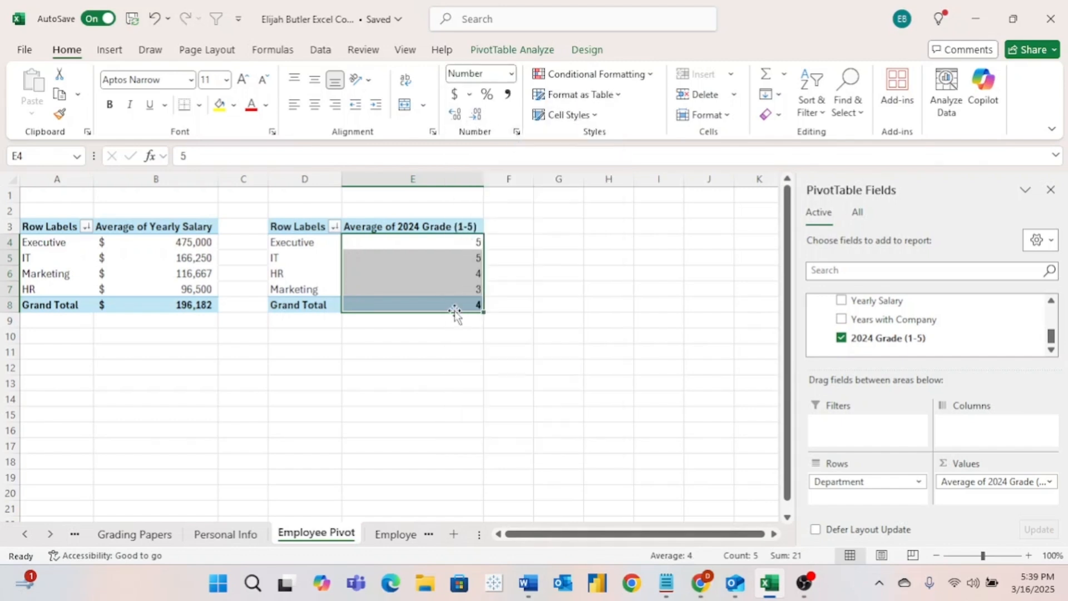
{"action": "key", "text": "Up"}
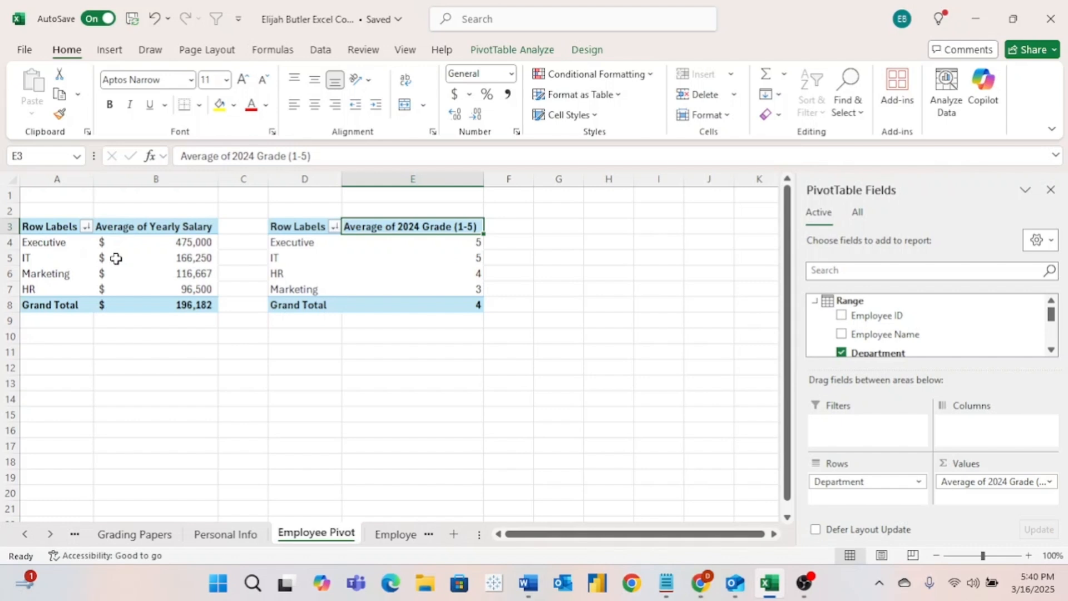
Add the Role field beneath Department in the rows of the salary PivotTable.
{"action": "mouse_move", "coordinate": [116, 258]}
{"action": "left_click", "coordinate": [96, 248]}
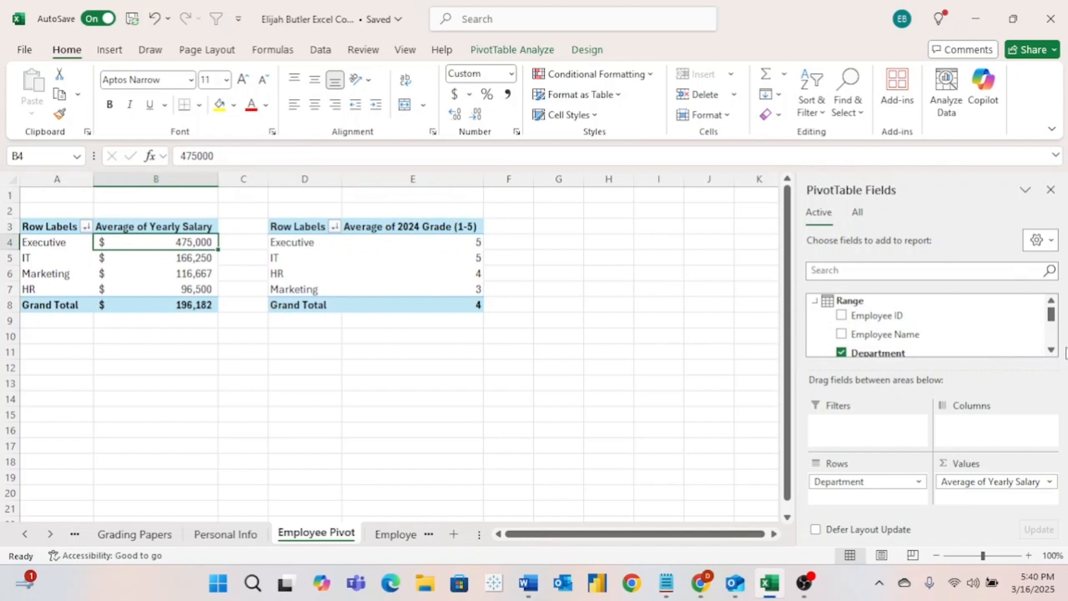
{"action": "scroll", "coordinate": [1051, 339], "scroll_direction": "down", "scroll_amount": 1}
{"action": "left_click_drag", "start_coordinate": [874, 318], "coordinate": [874, 495]}
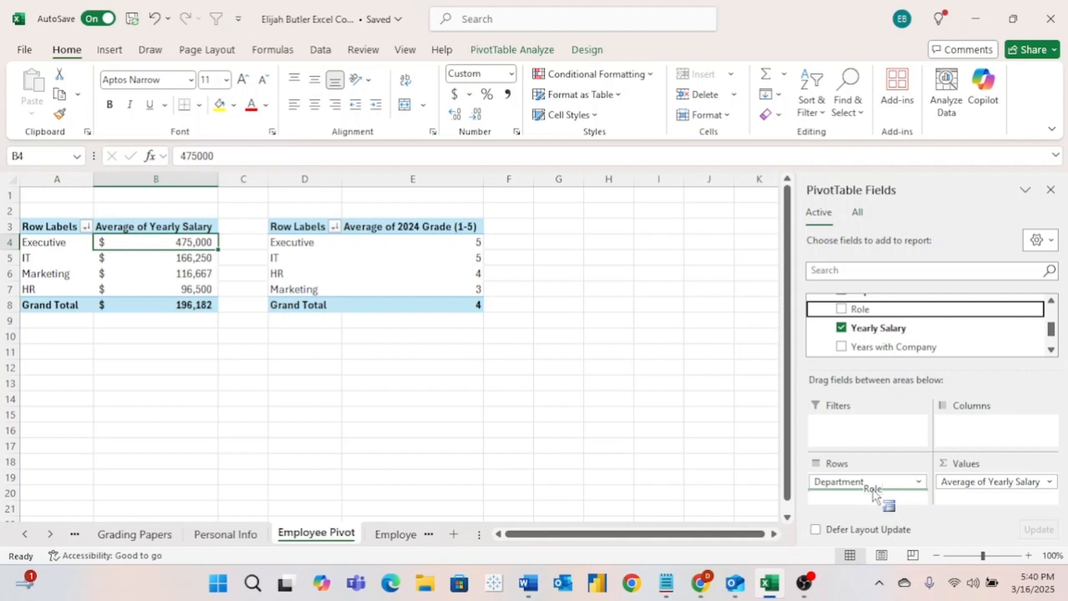
{"action": "left_click_drag", "start_coordinate": [874, 495], "coordinate": [871, 489]}
{"action": "left_click", "coordinate": [88, 244]}
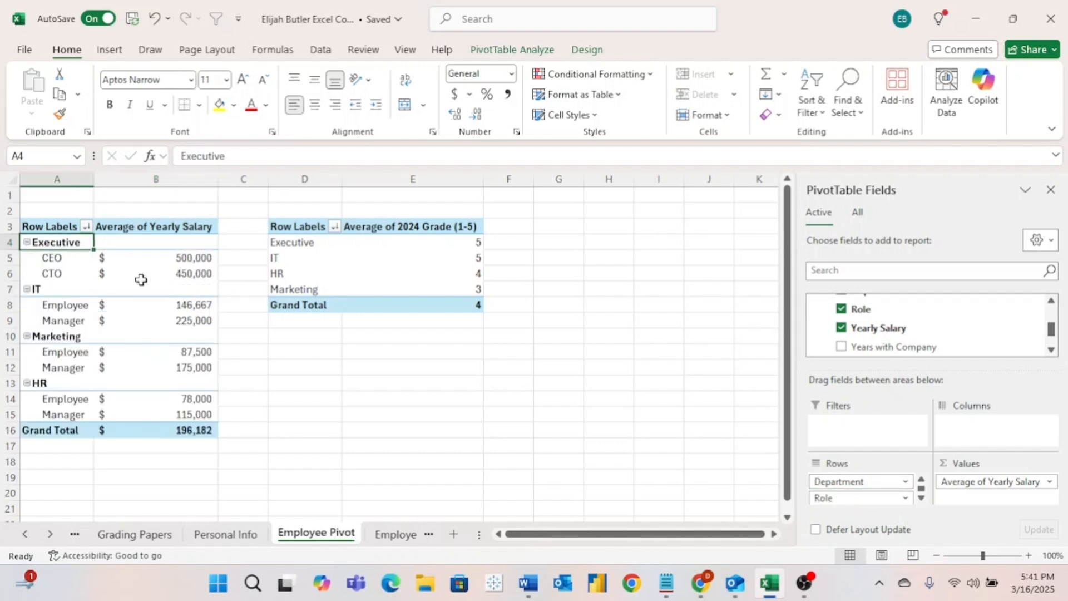
Collapse all four department groups in the salary PivotTable, and expand only Marketing again to its roles.
{"action": "left_click", "coordinate": [26, 242]}
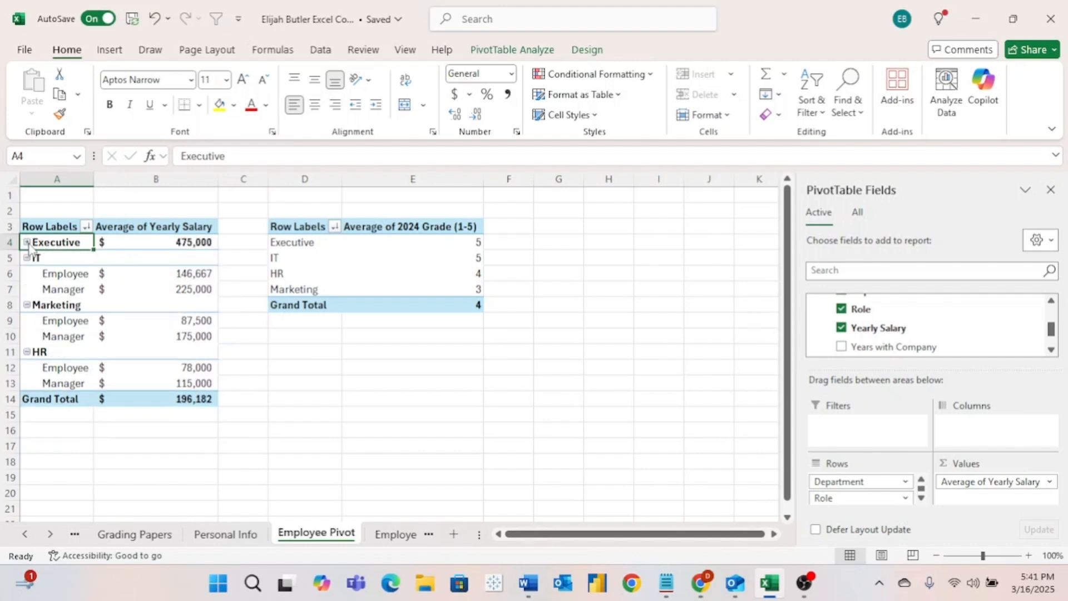
{"action": "left_click", "coordinate": [26, 258]}
{"action": "left_click", "coordinate": [27, 273]}
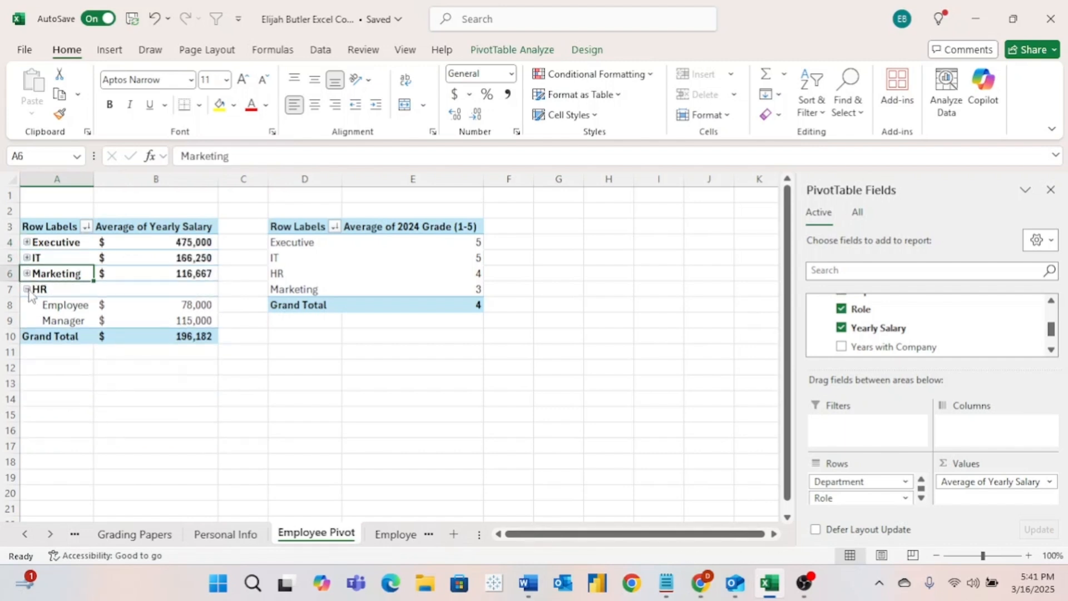
{"action": "left_click", "coordinate": [26, 289]}
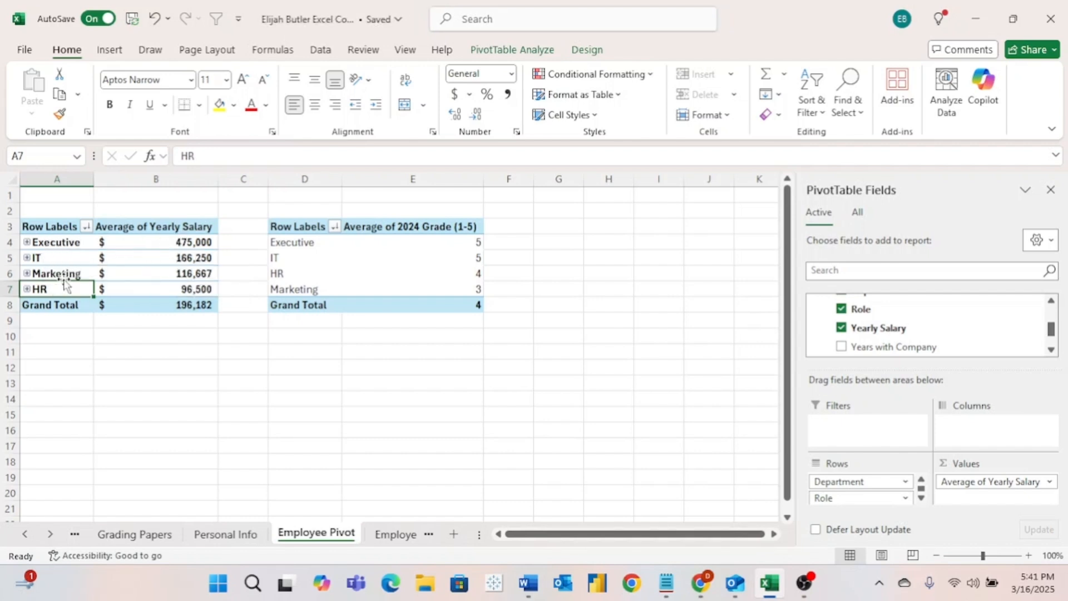
{"action": "mouse_move", "coordinate": [124, 278]}
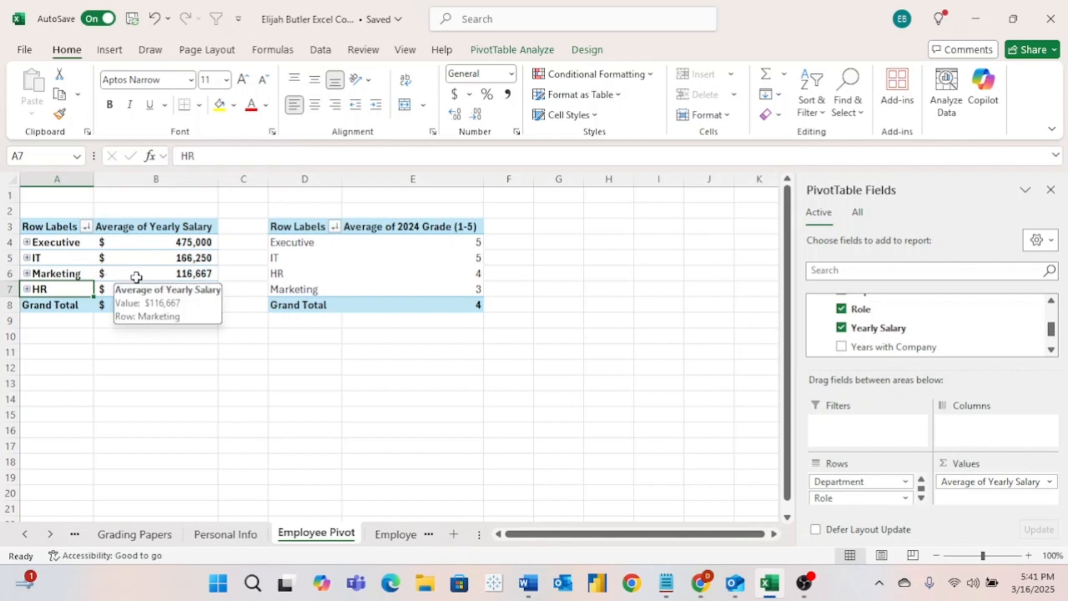
{"action": "left_click", "coordinate": [27, 273]}
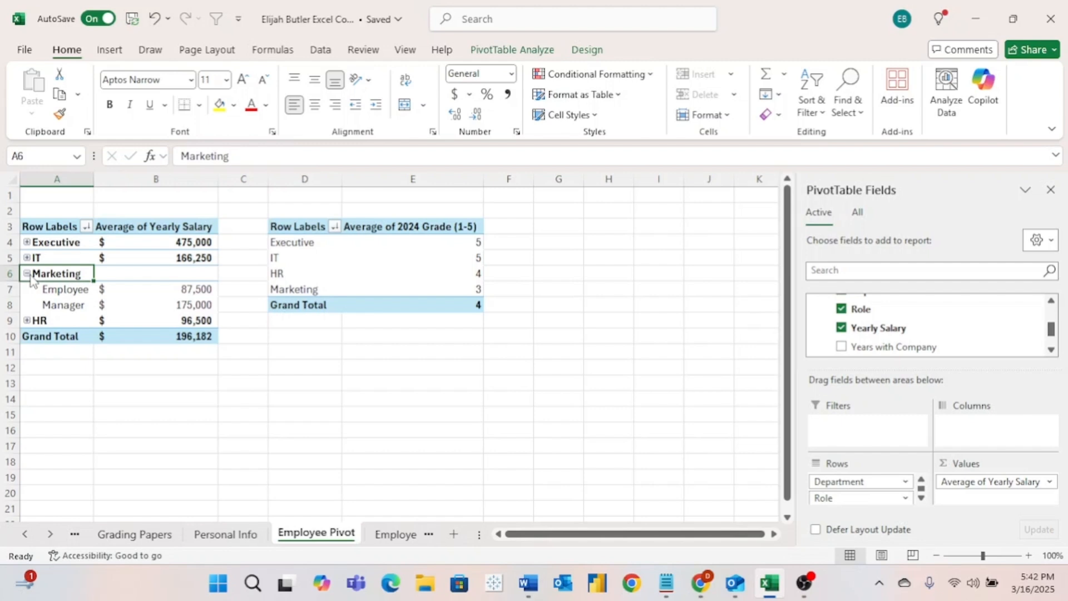
Add Role beneath Department in the rows of the 2024 grade PivotTable and collapse all its department groups.
{"action": "left_click", "coordinate": [305, 273]}
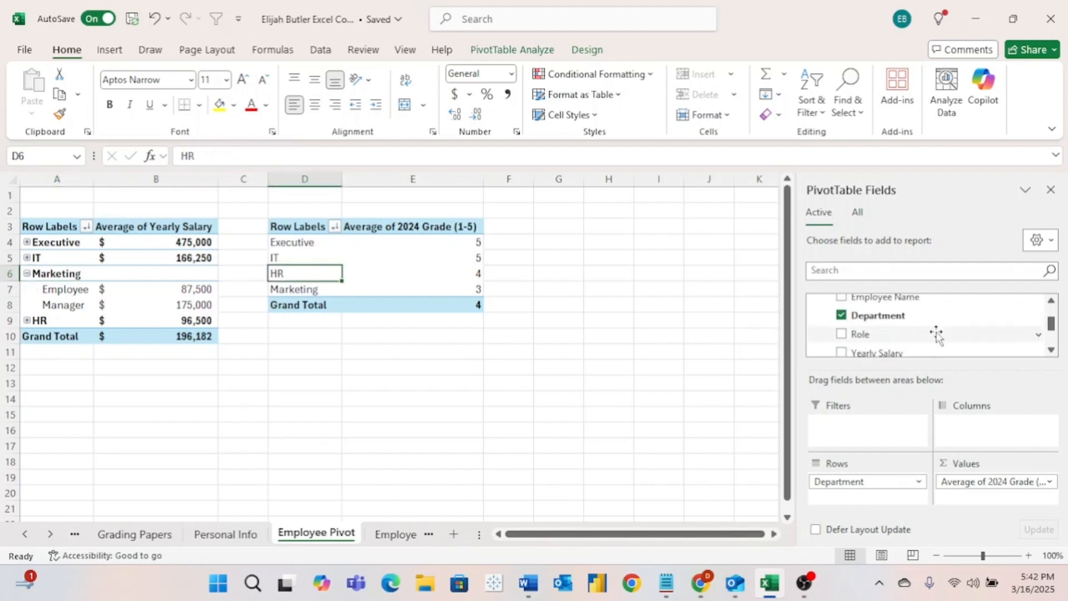
{"action": "left_click_drag", "start_coordinate": [936, 334], "coordinate": [887, 493]}
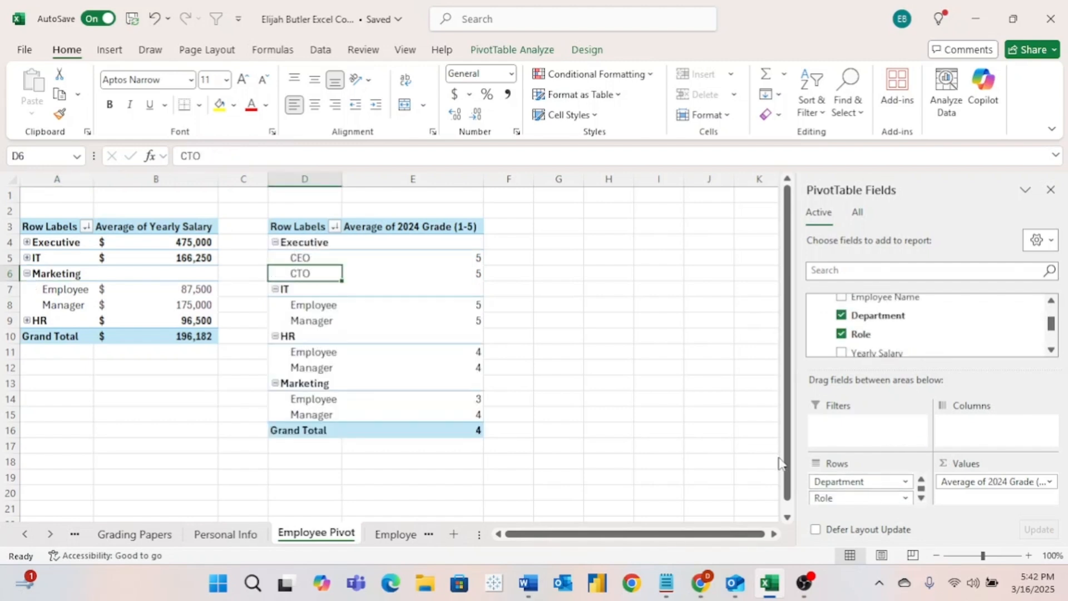
{"action": "left_click", "coordinate": [275, 242]}
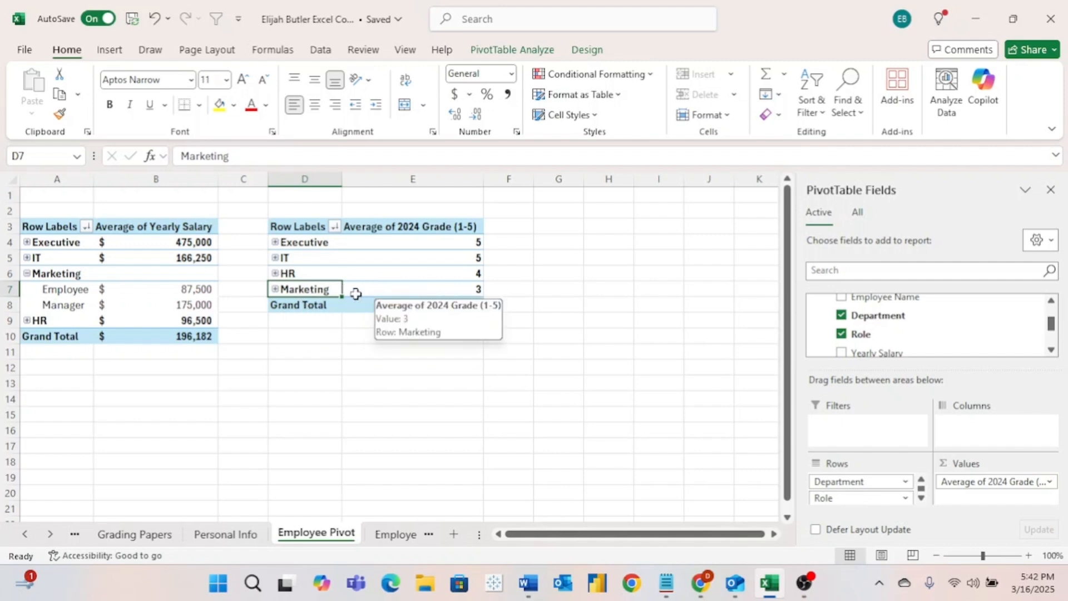
Expand Marketing to its roles in the 2024 grade PivotTable and select the Employee average grade.
{"action": "left_click", "coordinate": [276, 289]}
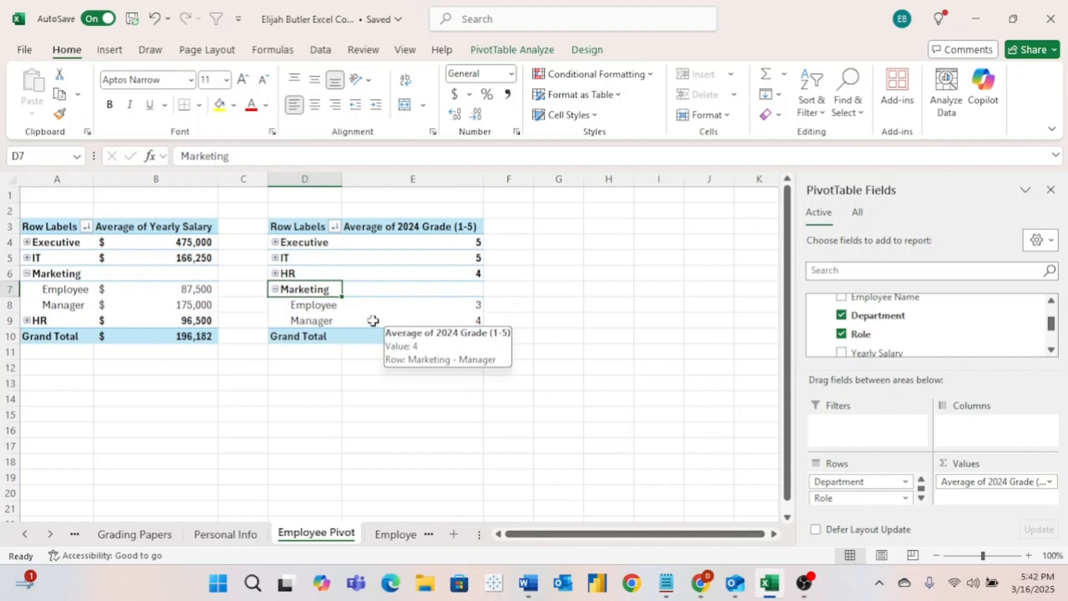
{"action": "left_click", "coordinate": [405, 303]}
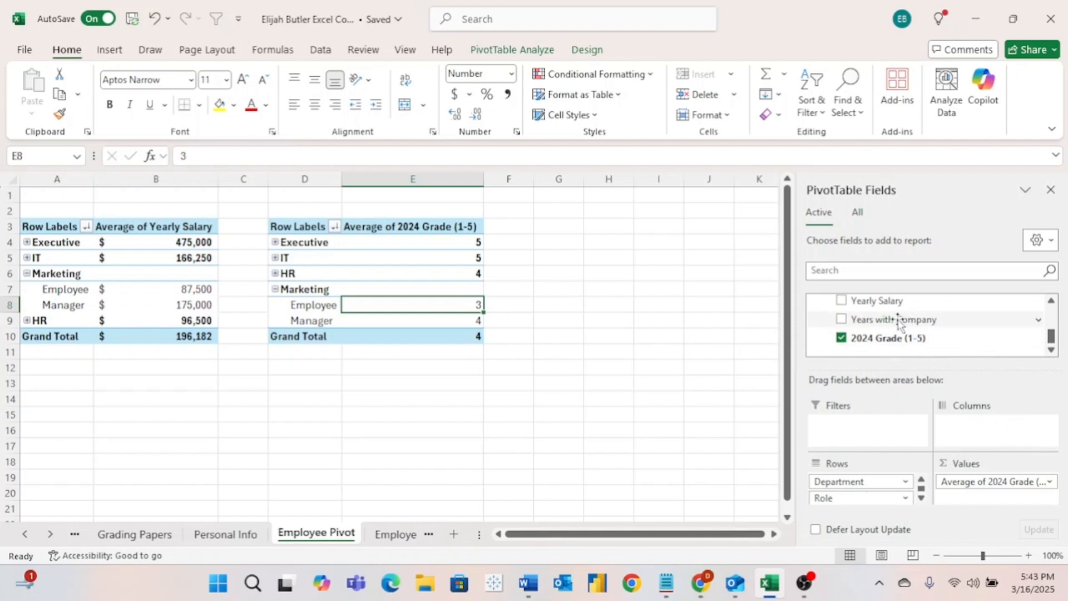
Try Years with Company as the column field of the 2024 grade PivotTable, and undo the addition.
{"action": "left_click_drag", "start_coordinate": [899, 321], "coordinate": [990, 427]}
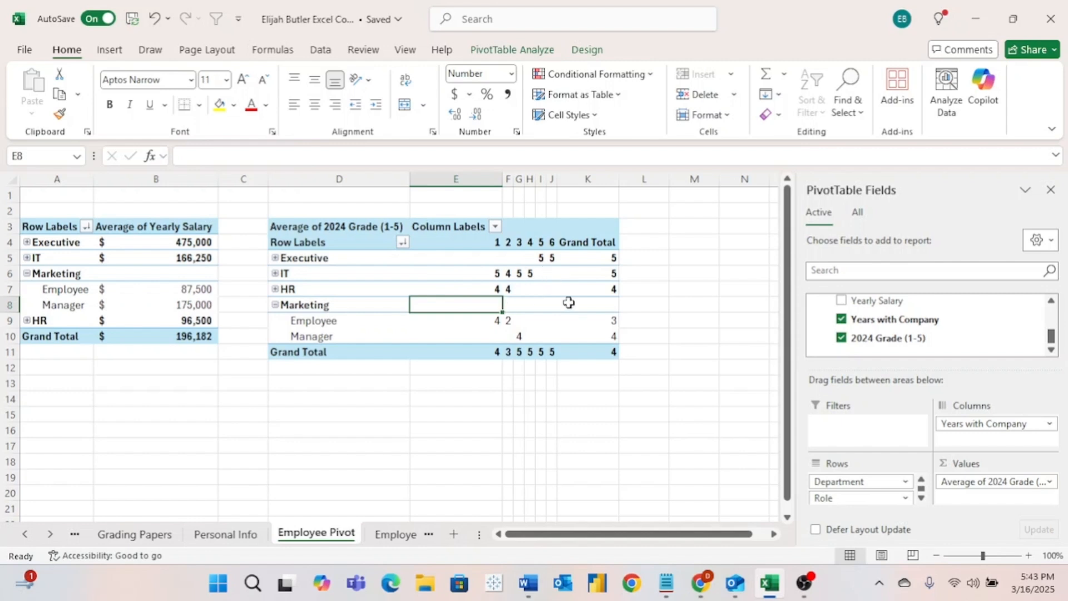
{"action": "key", "text": "ctrl+z"}
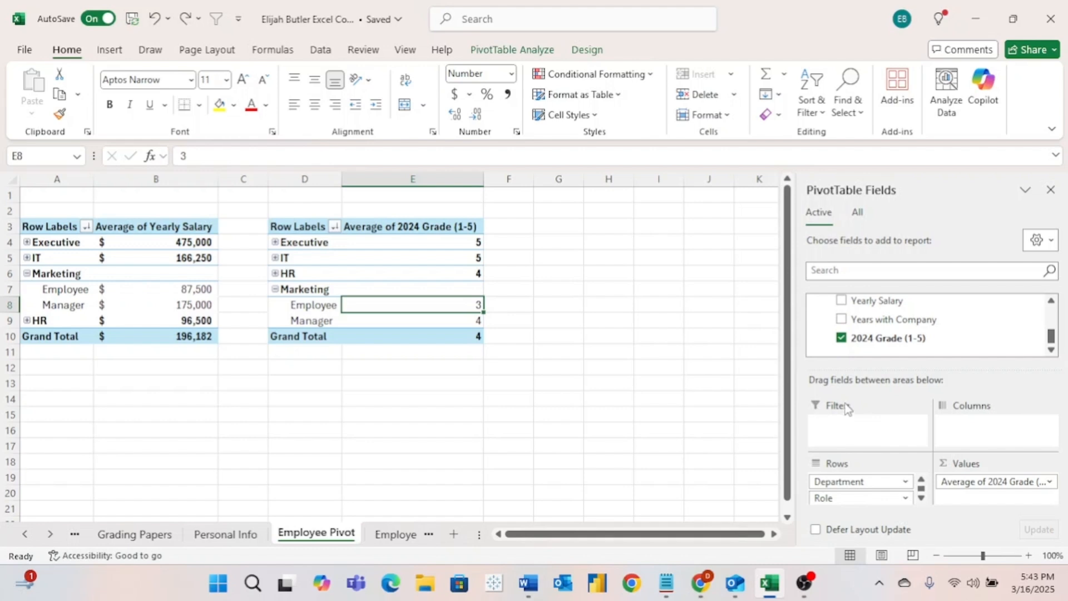
Consult the Employees sheet, return to Employee Pivot, and add Yearly Salary as a report filter on the 2024 grade PivotTable.
{"action": "key", "text": "ctrl+Page_Down"}
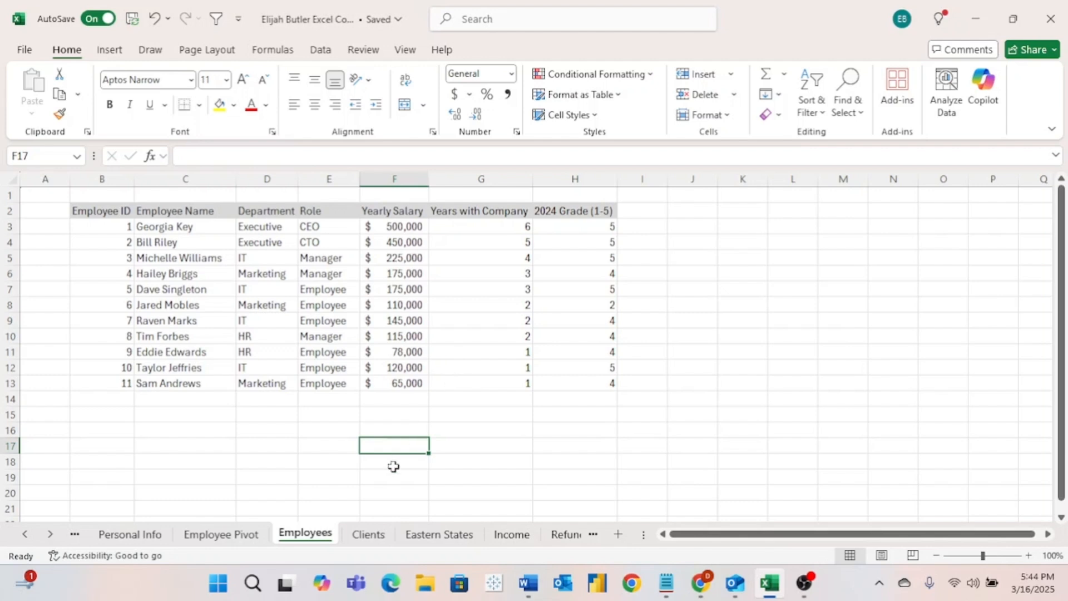
{"action": "left_click", "coordinate": [234, 534]}
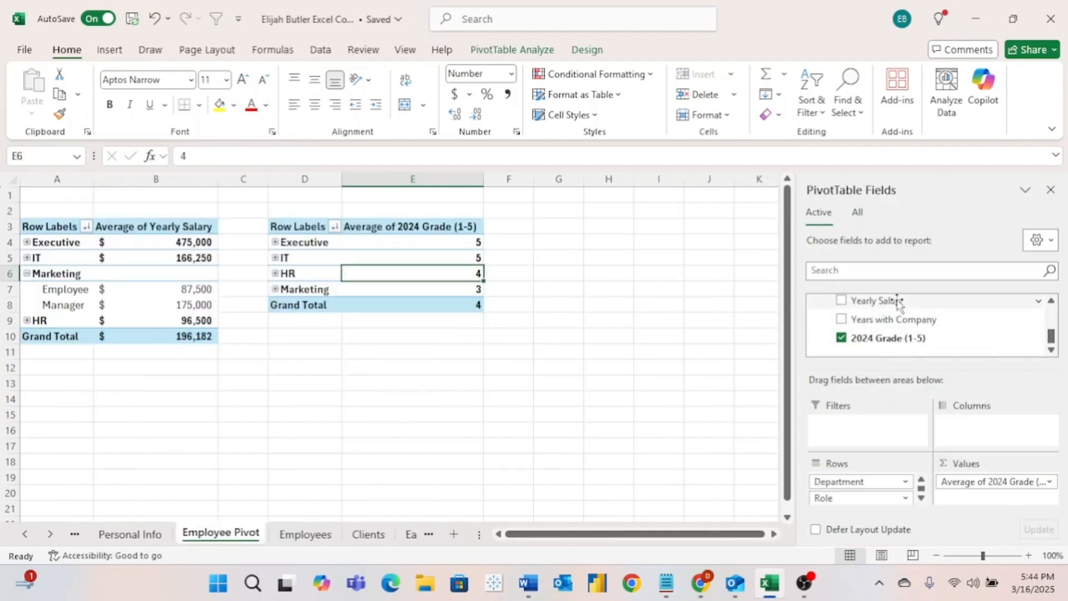
{"action": "left_click_drag", "start_coordinate": [900, 304], "coordinate": [889, 439]}
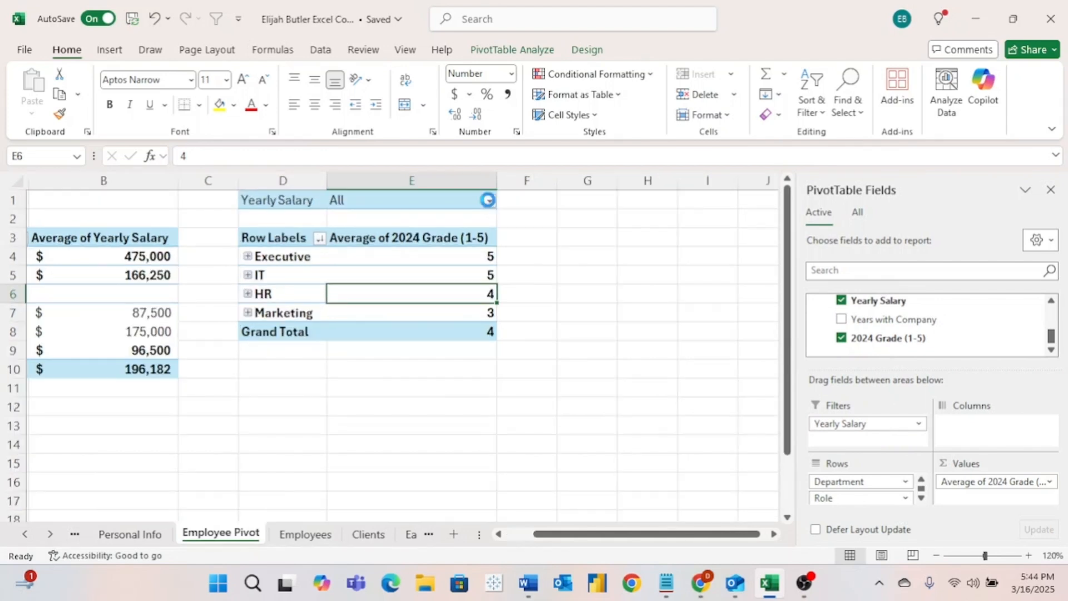
Allow multiple items in the Yearly Salary report filter and expand All to list the individual salaries.
{"action": "scroll", "coordinate": [473, 198], "scroll_direction": "up", "scroll_amount": 2}
{"action": "left_click", "coordinate": [488, 201]}
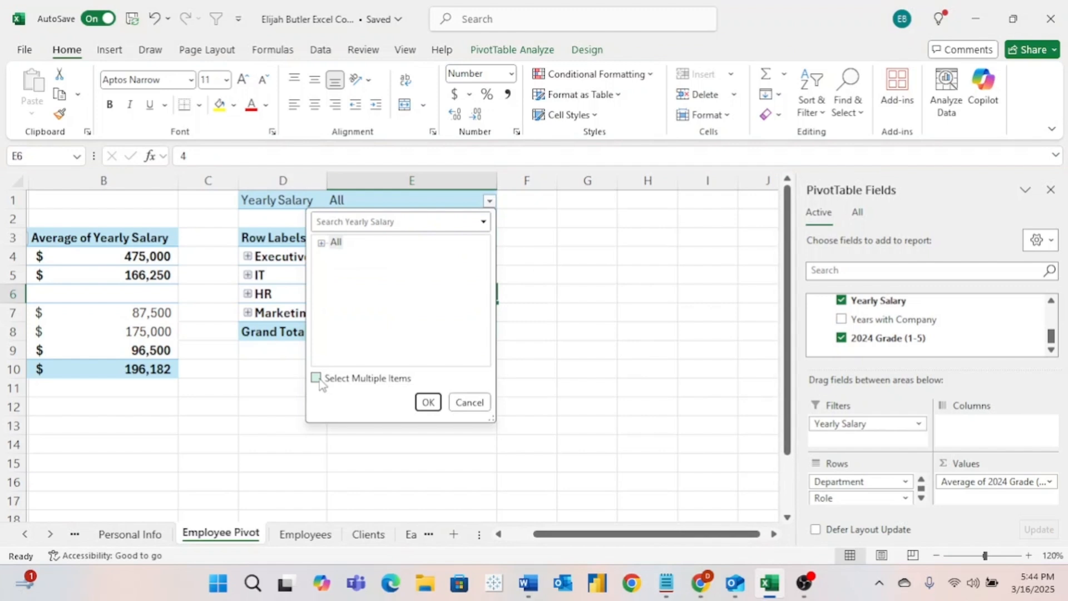
{"action": "left_click", "coordinate": [316, 378]}
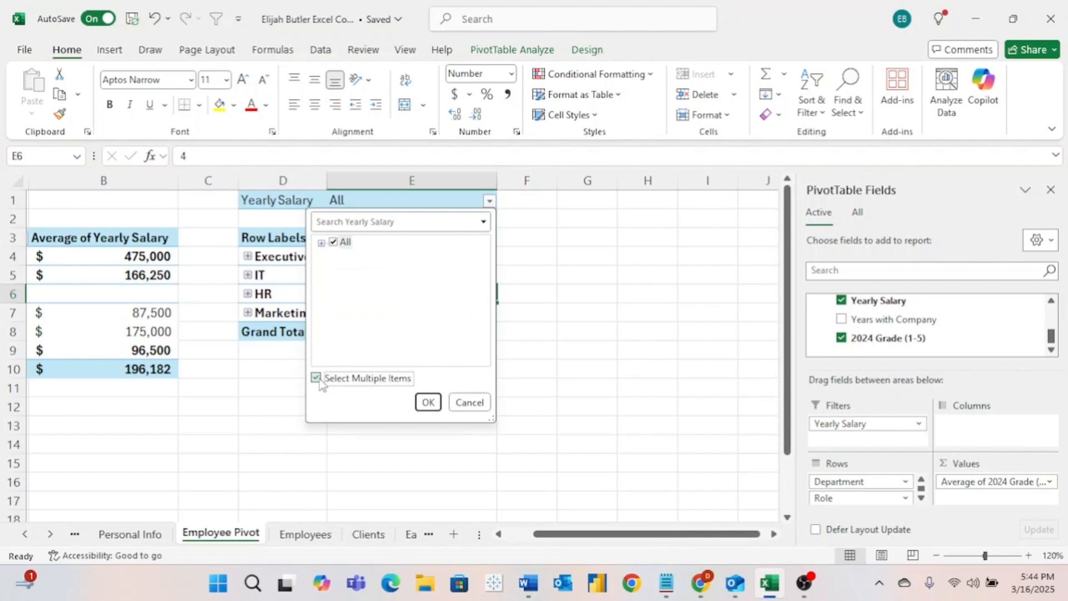
{"action": "left_click", "coordinate": [321, 243]}
{"action": "scroll", "coordinate": [394, 317], "scroll_direction": "down", "scroll_amount": 1}
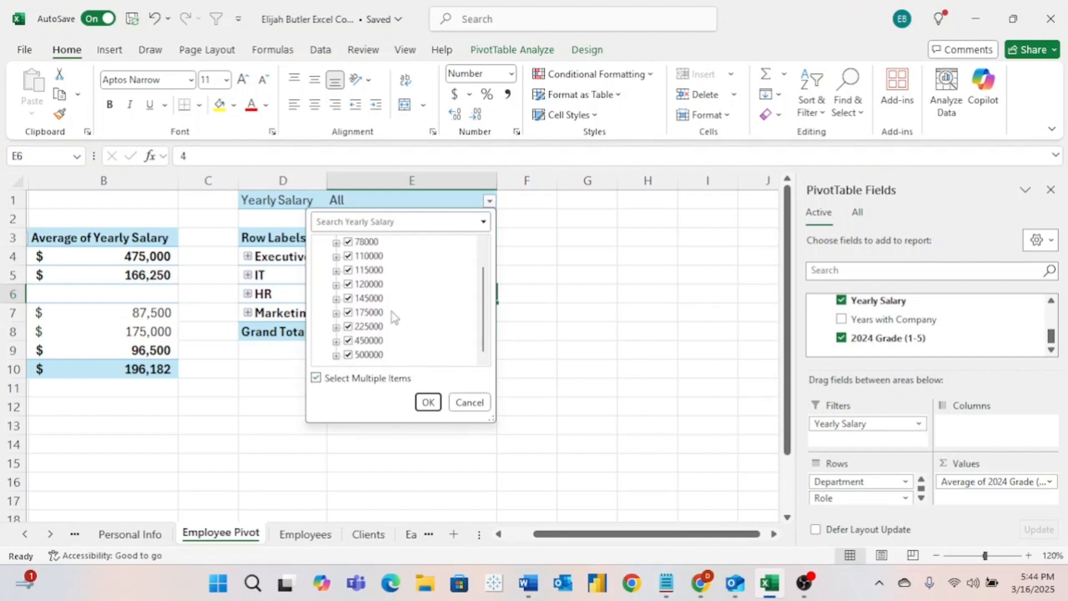
{"action": "scroll", "coordinate": [394, 317], "scroll_direction": "up", "scroll_amount": 1}
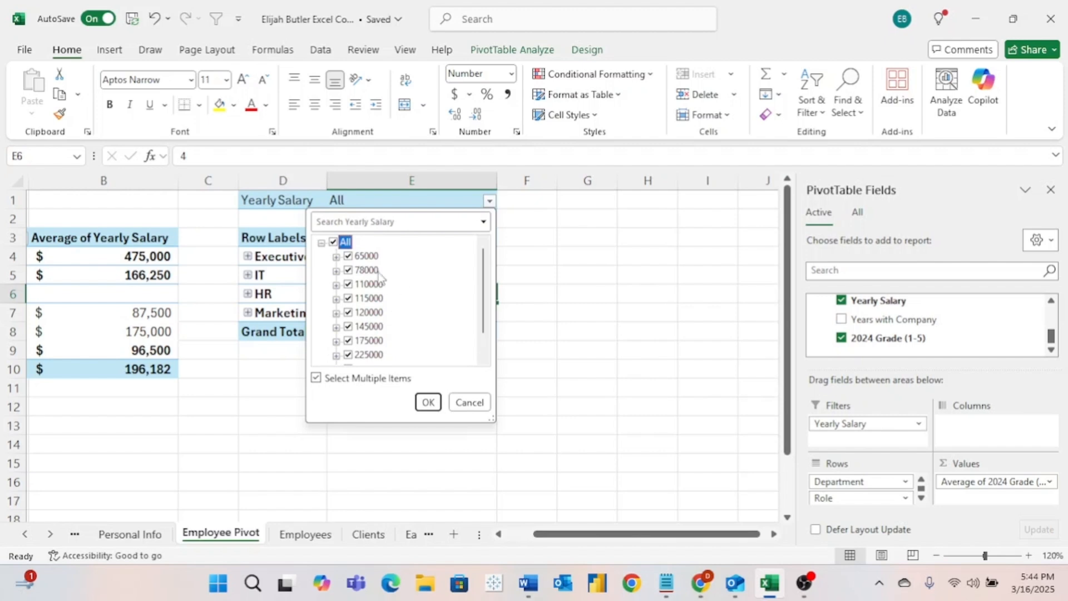
Exclude salaries 65000, 78000, 110000, 115000, 120000 and 145000 from the Yearly Salary filter, apply it, and select the grand total grade.
{"action": "left_click", "coordinate": [349, 257]}
{"action": "left_click", "coordinate": [350, 270]}
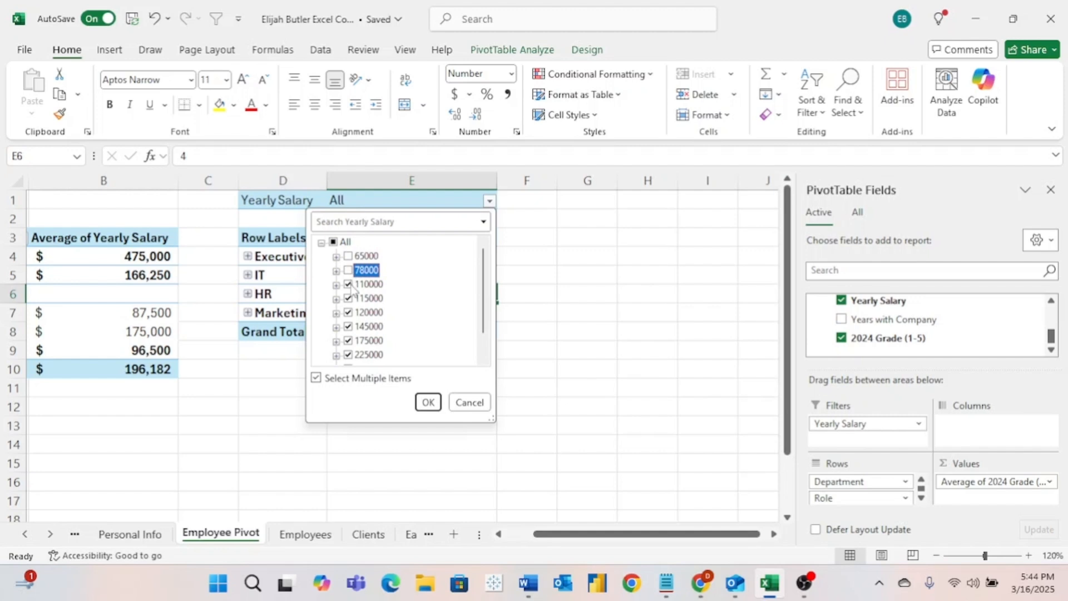
{"action": "left_click", "coordinate": [351, 284]}
{"action": "left_click", "coordinate": [349, 299]}
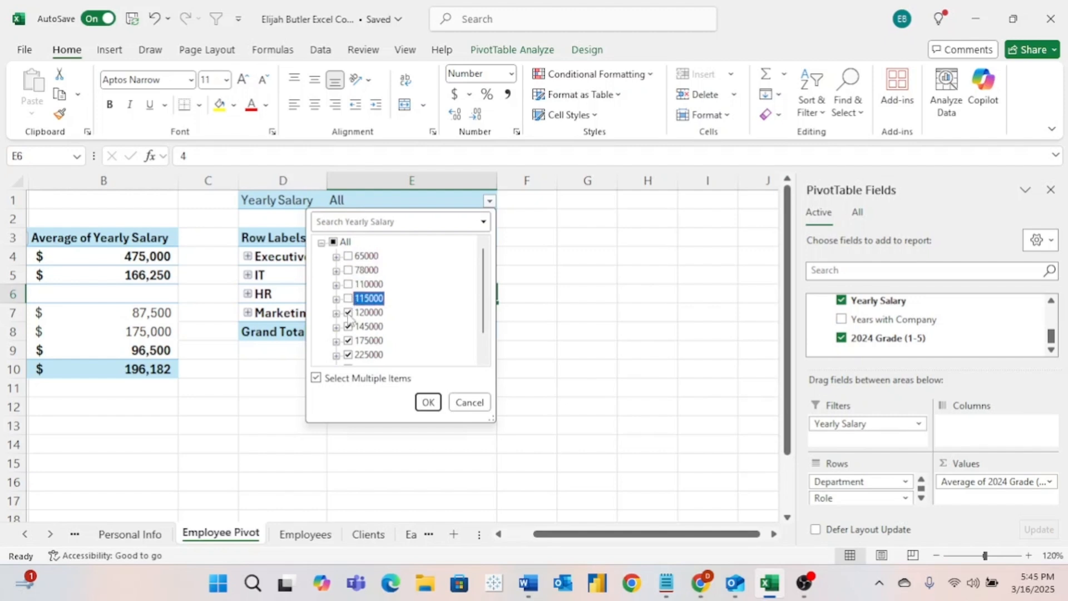
{"action": "left_click", "coordinate": [350, 313]}
{"action": "left_click", "coordinate": [349, 327]}
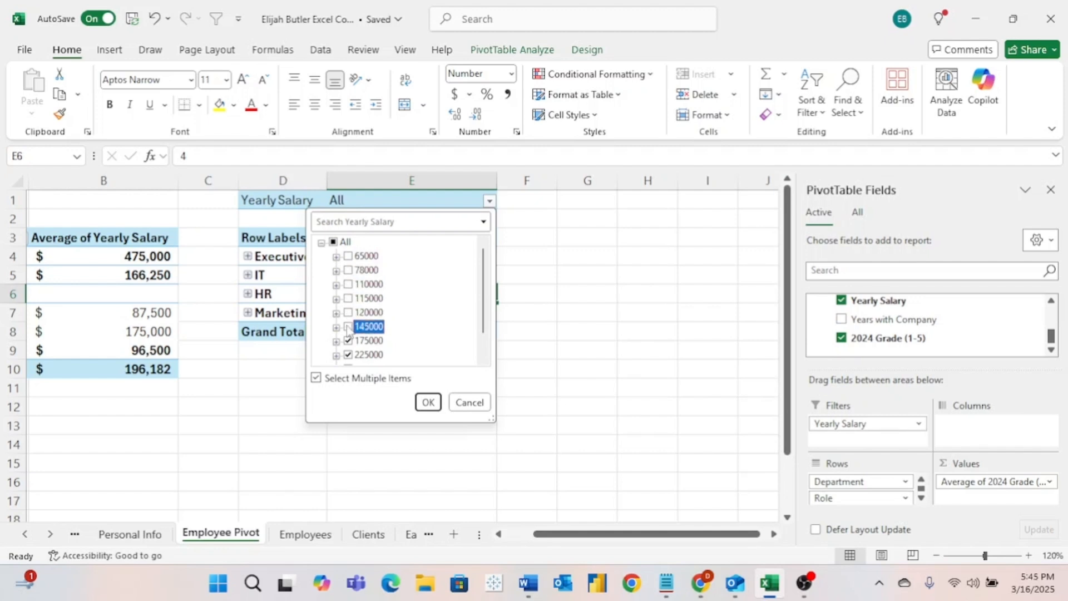
{"action": "left_click", "coordinate": [428, 402]}
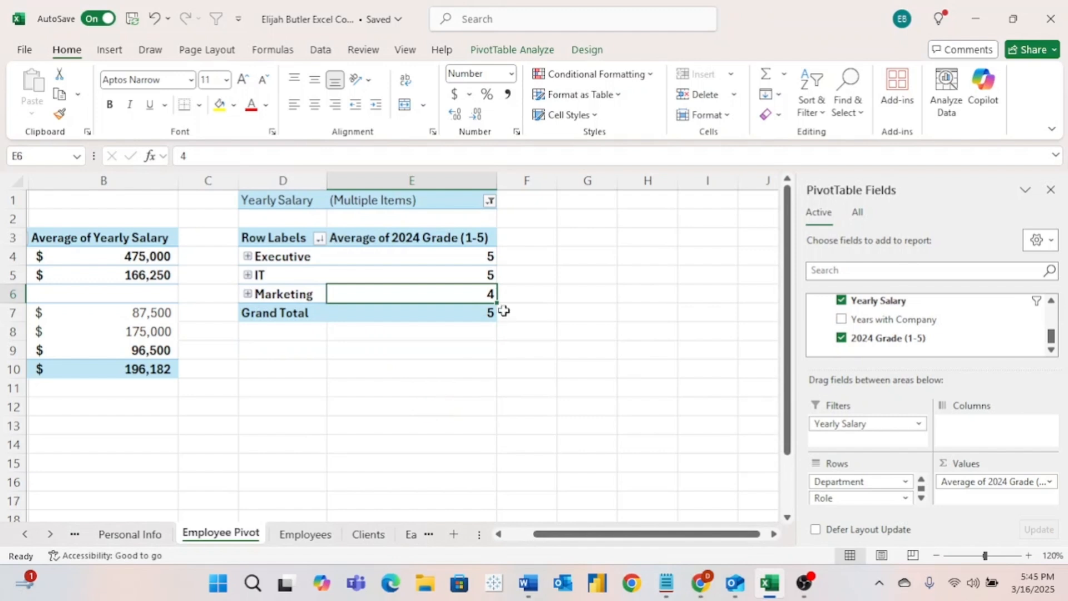
{"action": "left_click", "coordinate": [484, 310]}
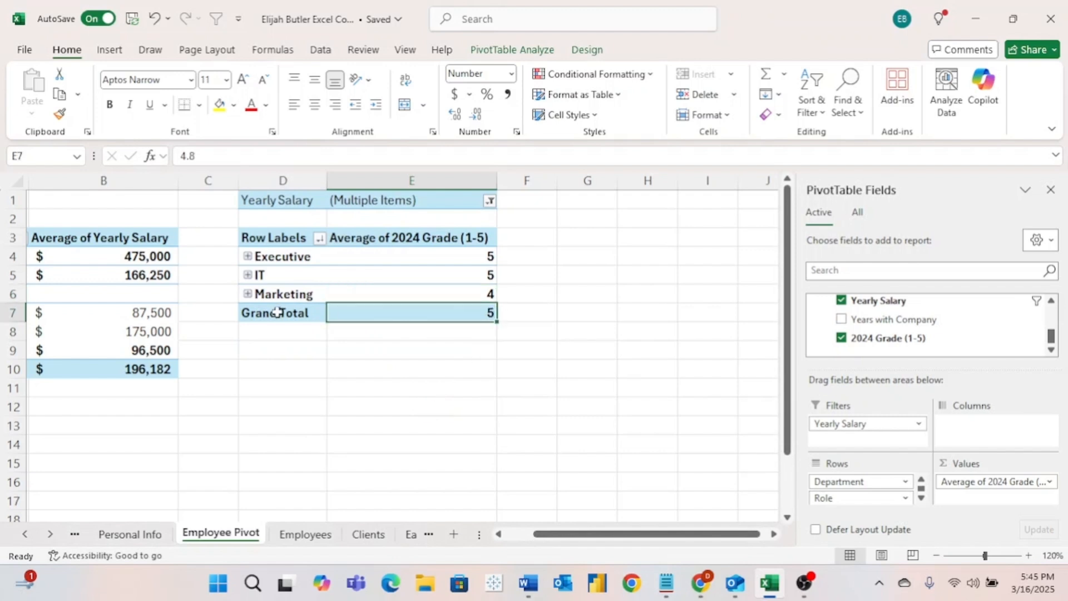
{"action": "mouse_move", "coordinate": [386, 309]}
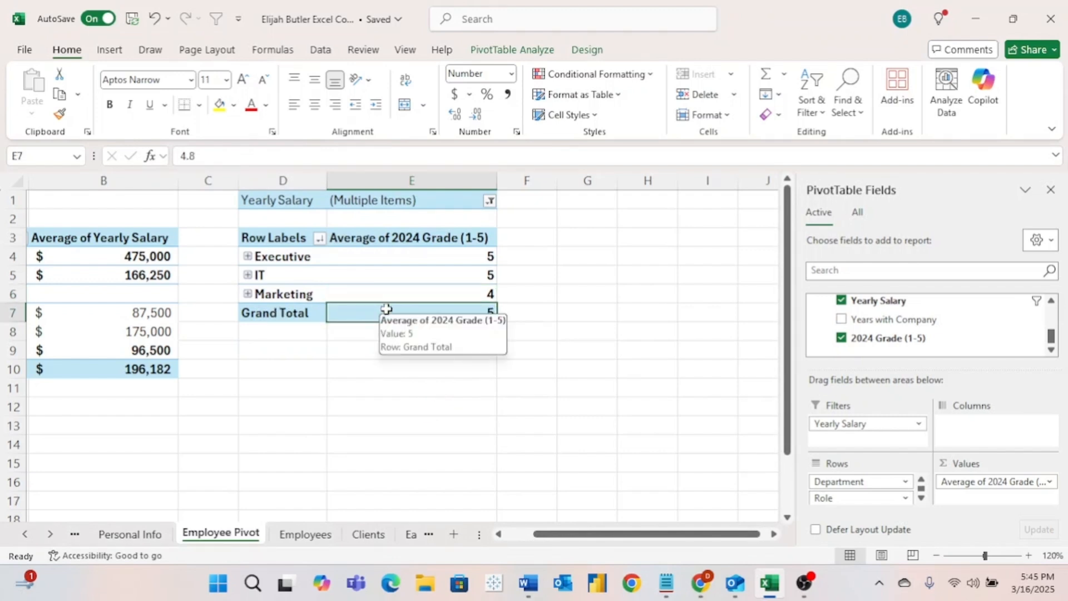